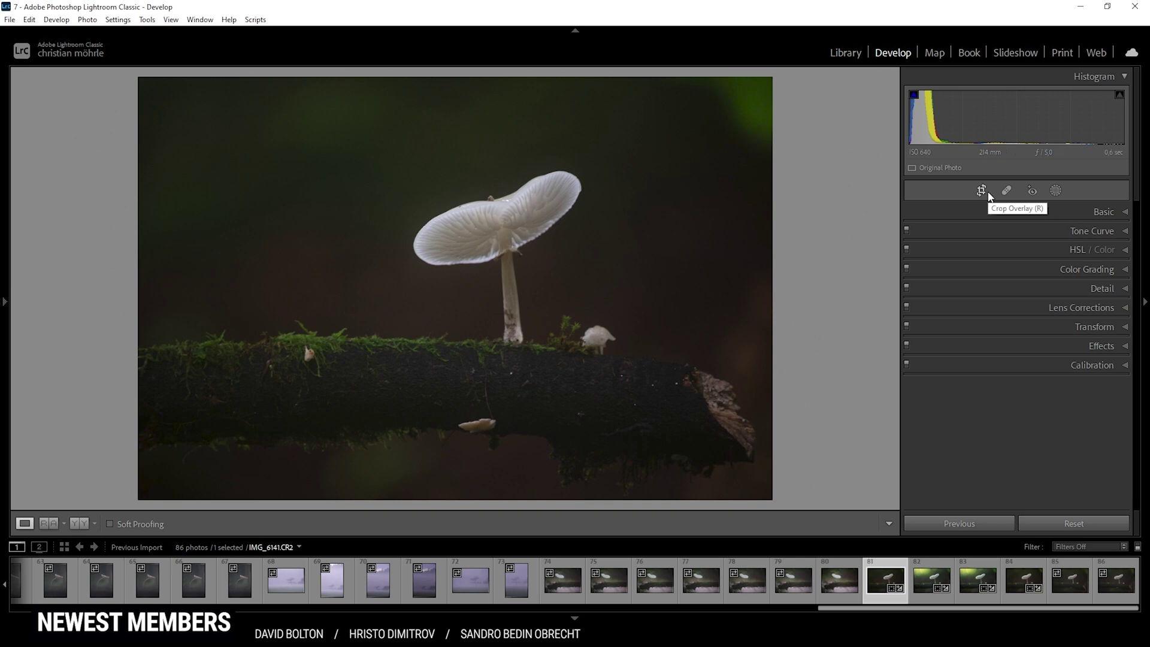
# Apply the Adobe Neutral profile and set the white balance to Temp 4900 and Tint +22
pyautogui.click(1068, 211)
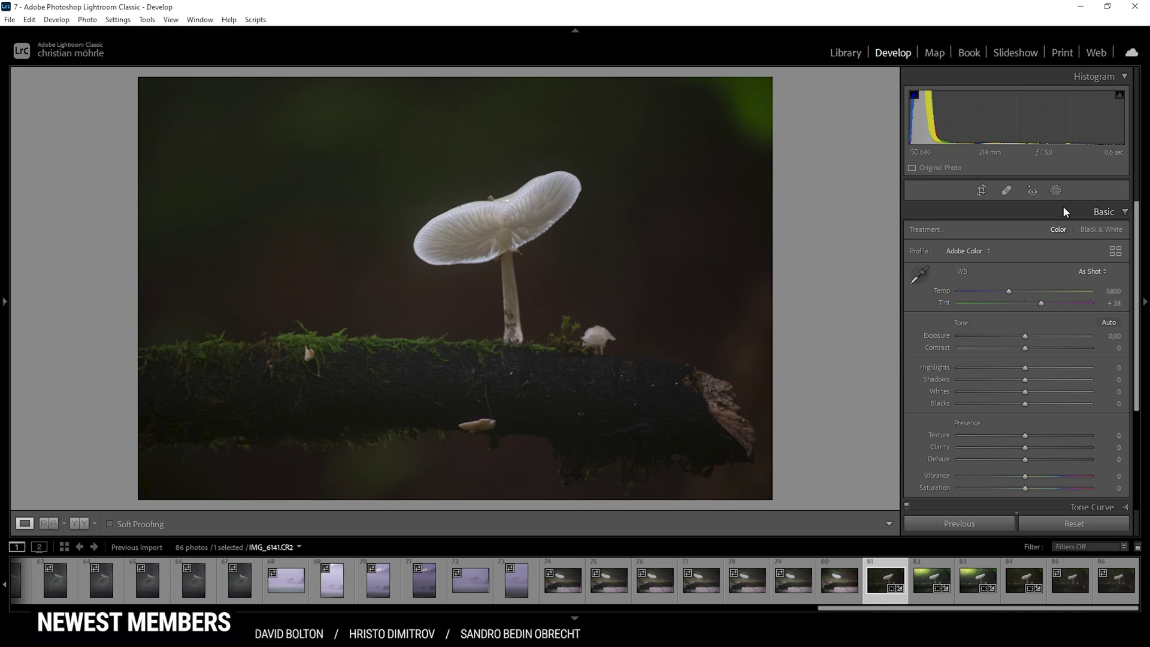
pyautogui.click(974, 253)
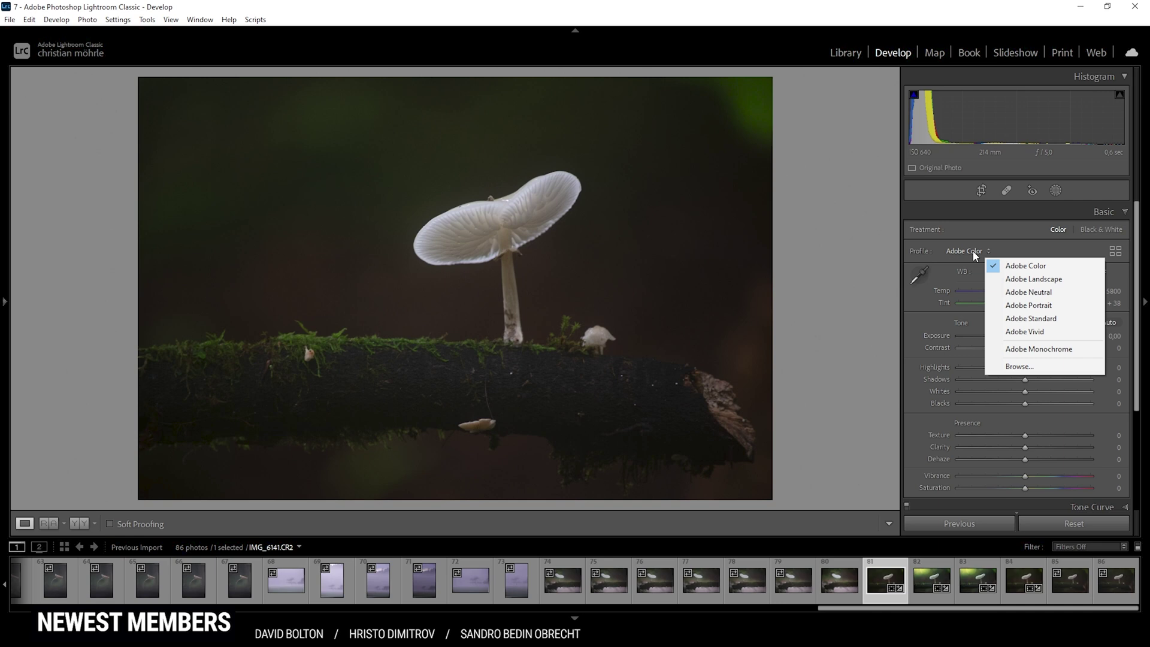
pyautogui.click(1021, 292)
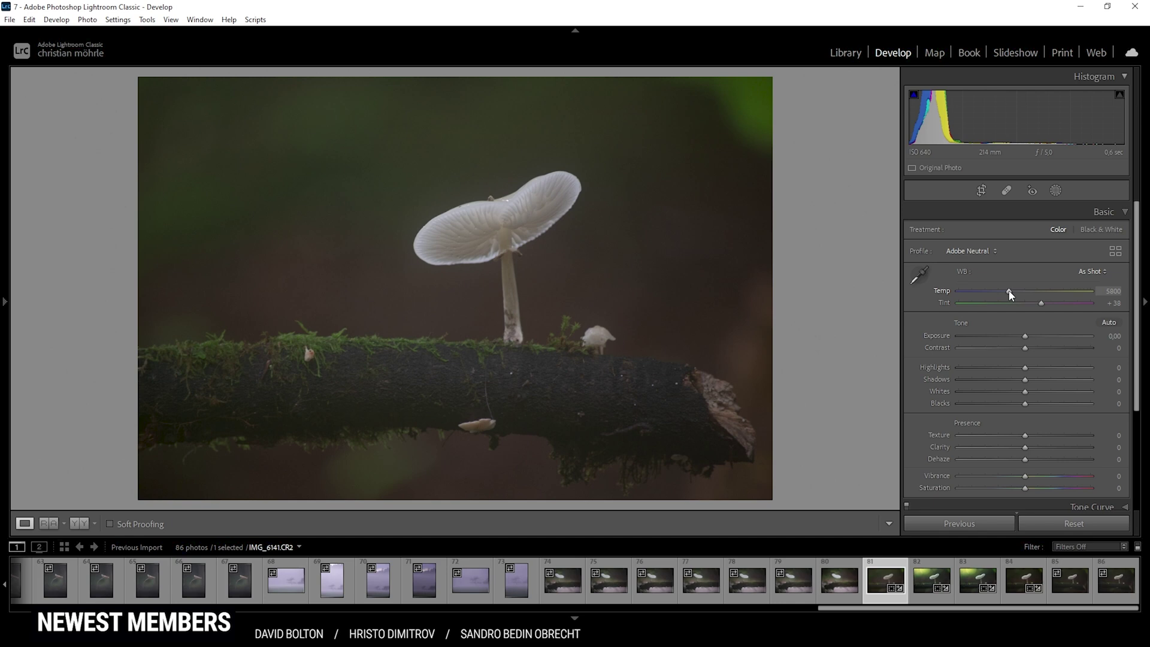
pyautogui.moveTo(1010, 293); pyautogui.dragTo(1037, 303)
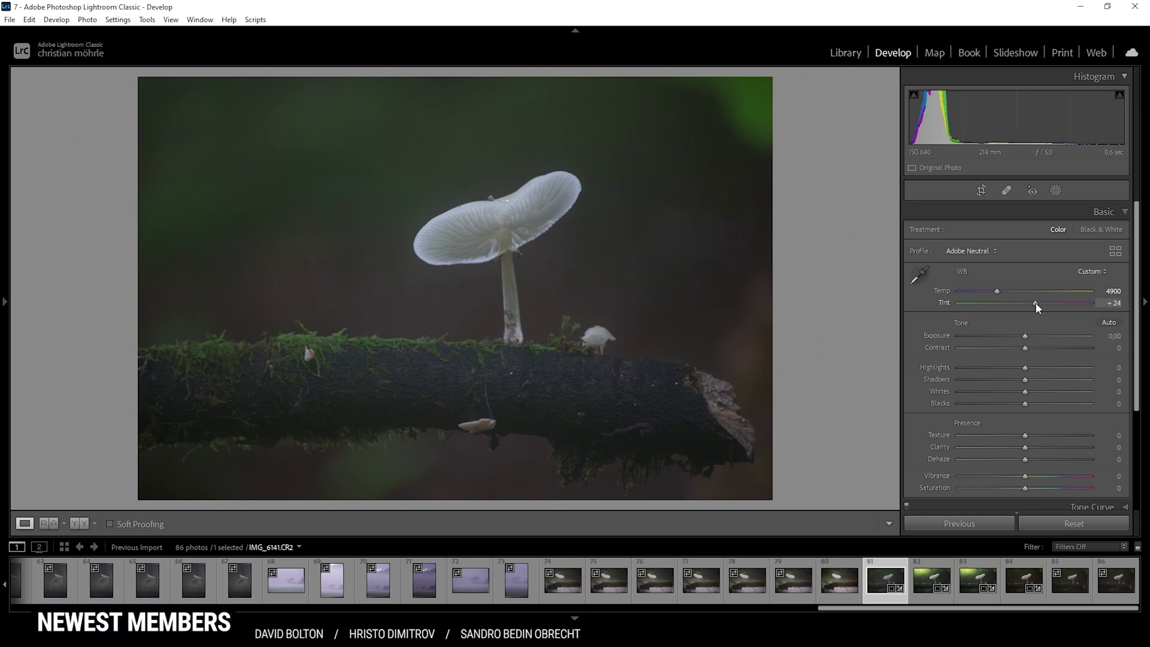
pyautogui.moveTo(1035, 303); pyautogui.dragTo(1036, 303)
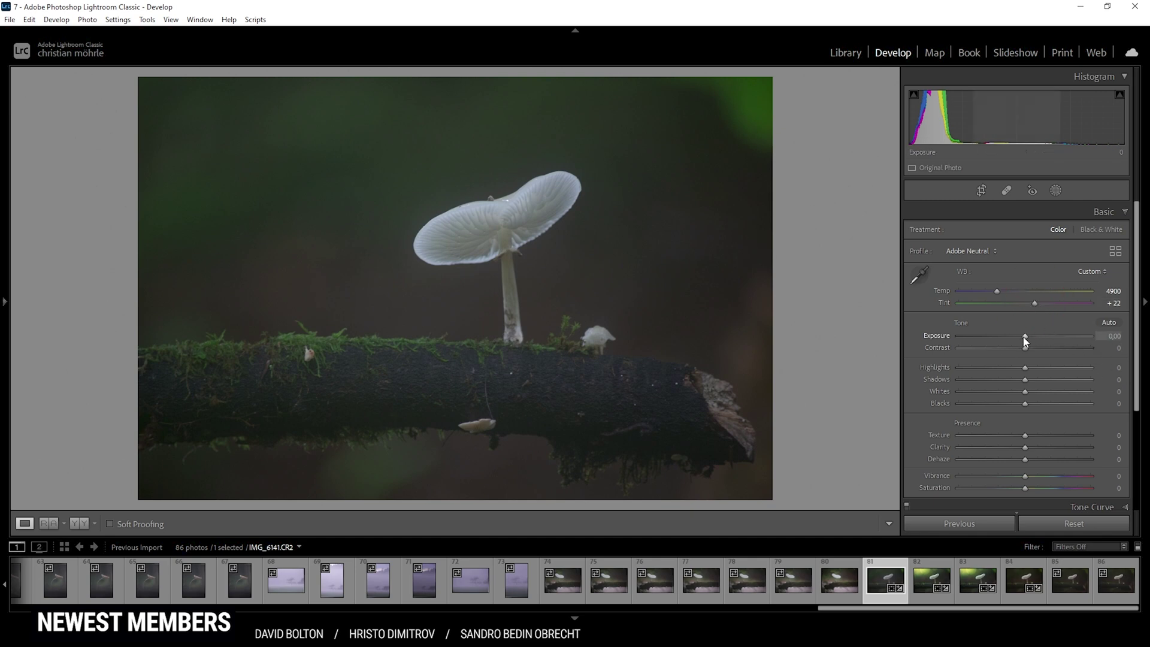
# Set the photo's basic tone to Exposure −0.61, Contrast −15 and Highlights +63
pyautogui.moveTo(1024, 340); pyautogui.dragTo(1014, 335)
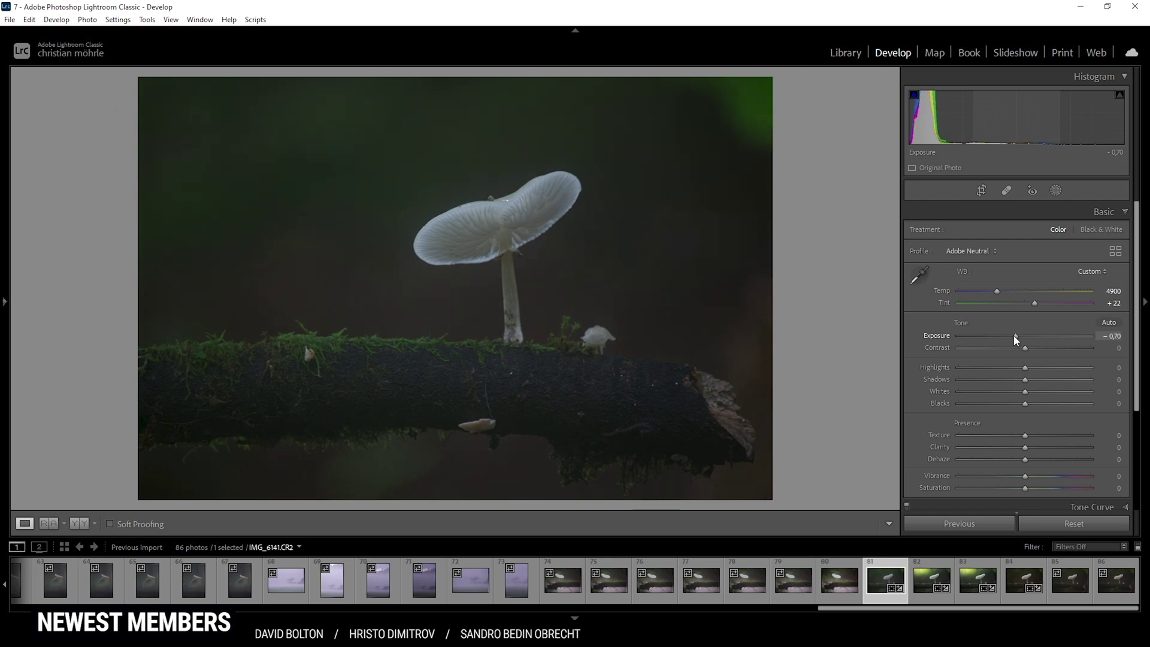
pyautogui.moveTo(1013, 335); pyautogui.dragTo(1012, 357)
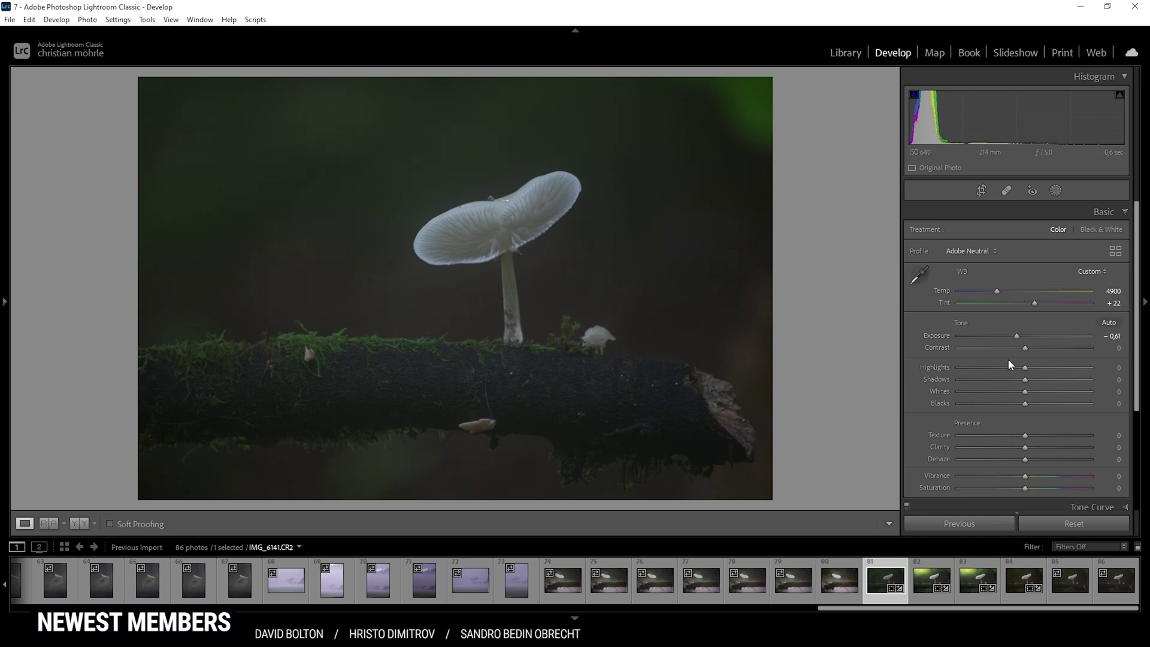
pyautogui.moveTo(1027, 347); pyautogui.dragTo(1016, 346)
pyautogui.moveTo(1026, 369); pyautogui.dragTo(1067, 373)
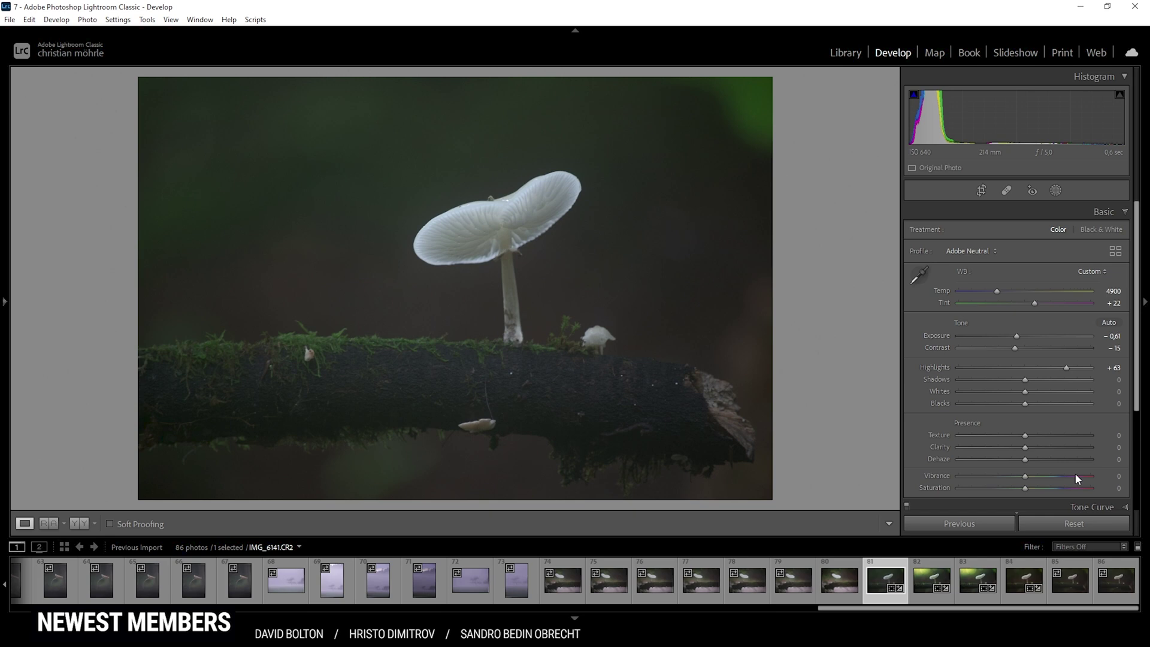
# Set the photo's Clarity to +19, Dehaze to +25 and Vibrance to +43
pyautogui.moveTo(1026, 448); pyautogui.dragTo(1040, 450)
pyautogui.moveTo(1025, 460); pyautogui.dragTo(1040, 465)
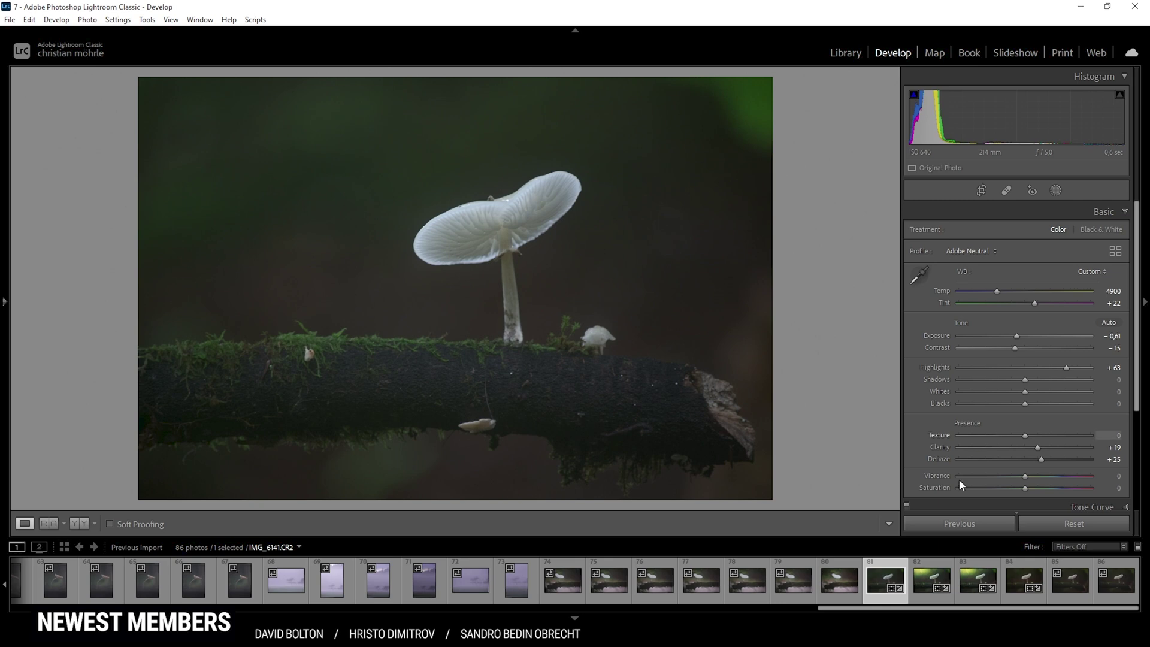
pyautogui.moveTo(1032, 477); pyautogui.dragTo(1054, 480)
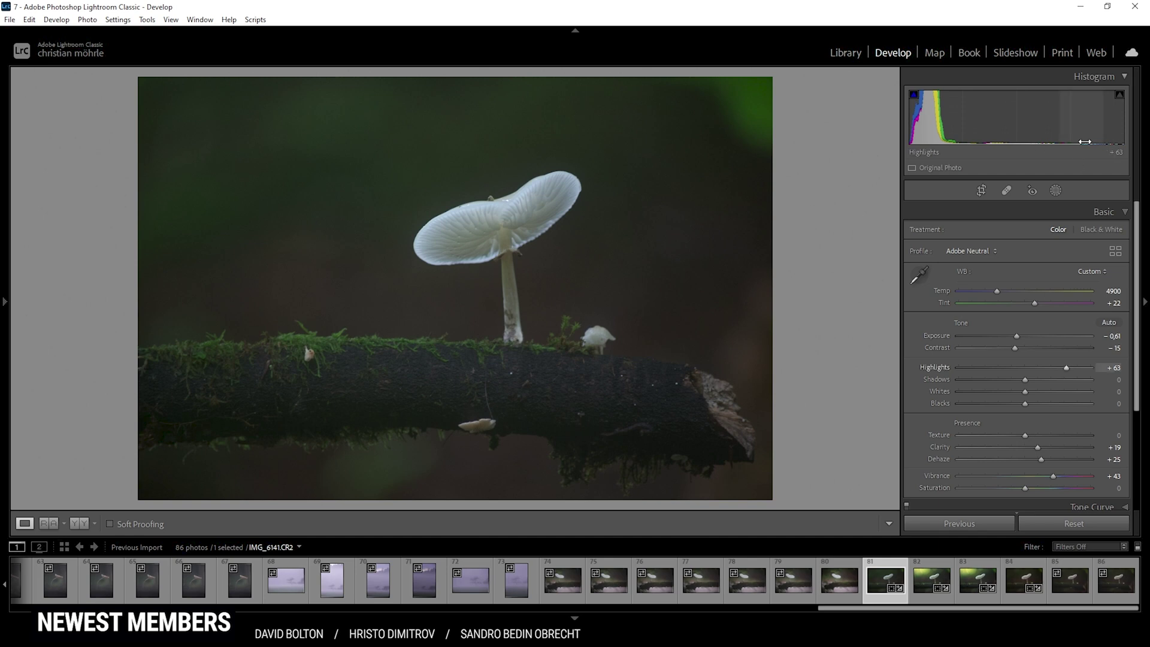
# Add a slanted linear gradient mask from the photo's upper-left edge down to the log and set its Exposure to 2.12
pyautogui.click(1056, 190)
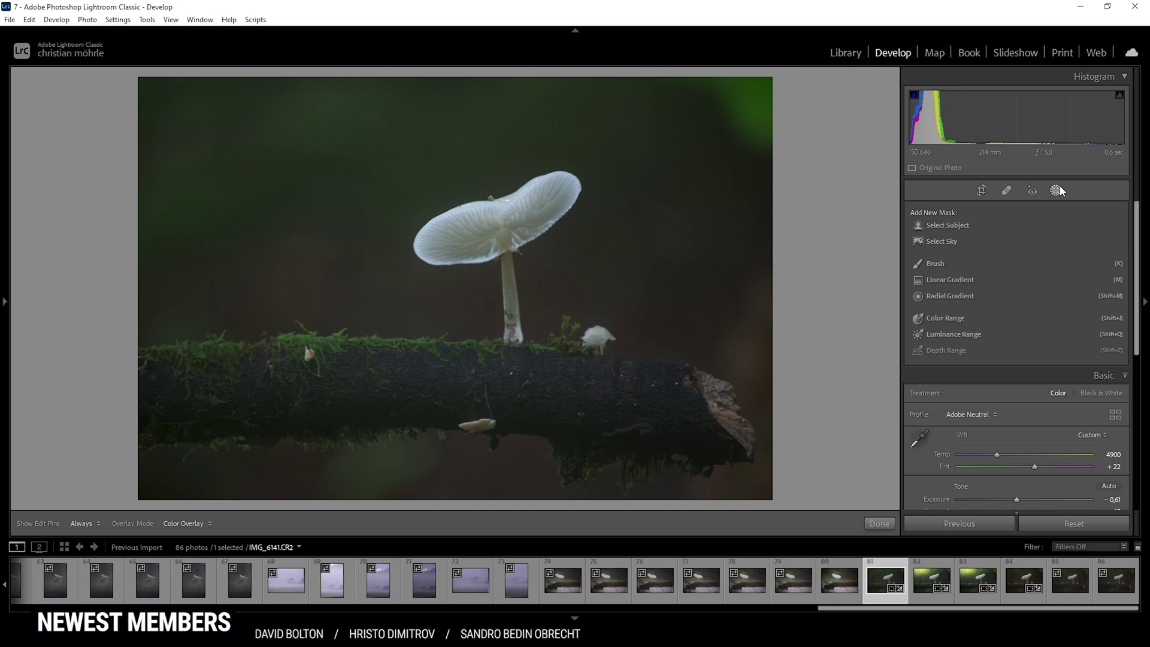
pyautogui.click(967, 281)
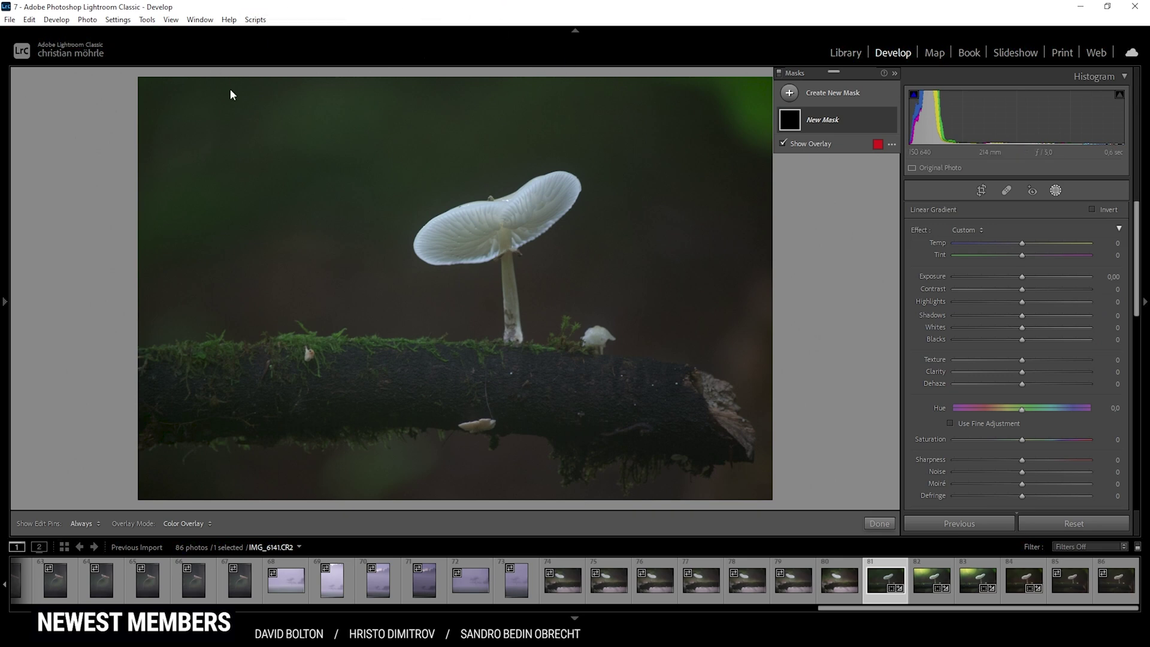
pyautogui.moveTo(250, 80); pyautogui.dragTo(336, 331)
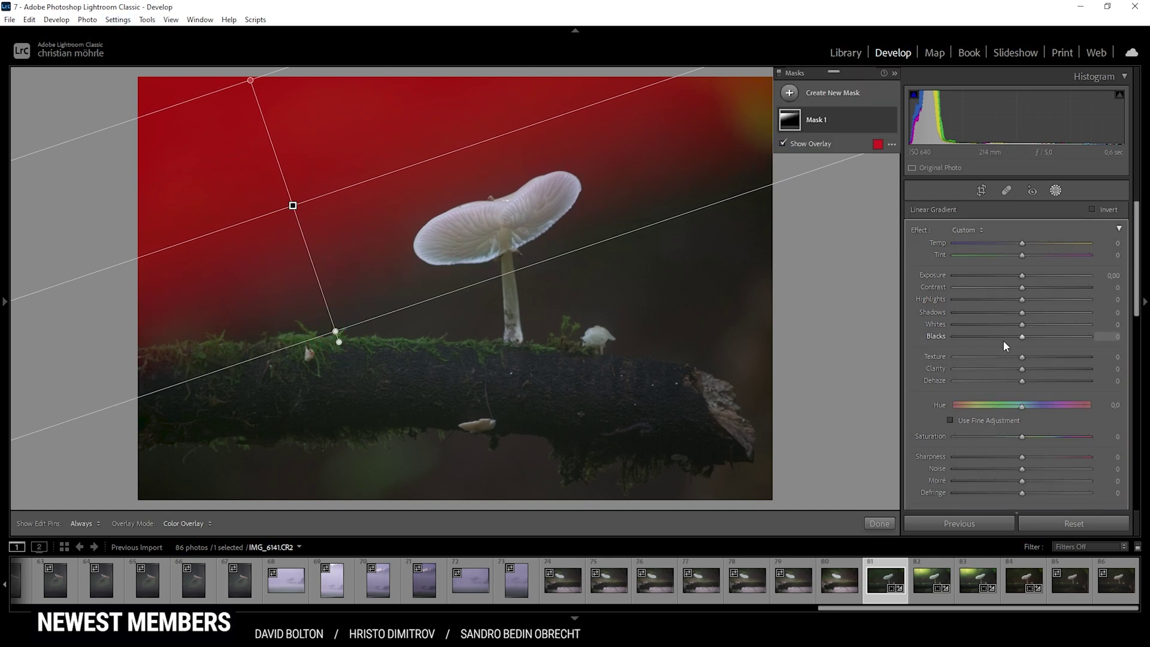
pyautogui.press('o')
pyautogui.moveTo(1023, 275); pyautogui.dragTo(1047, 274)
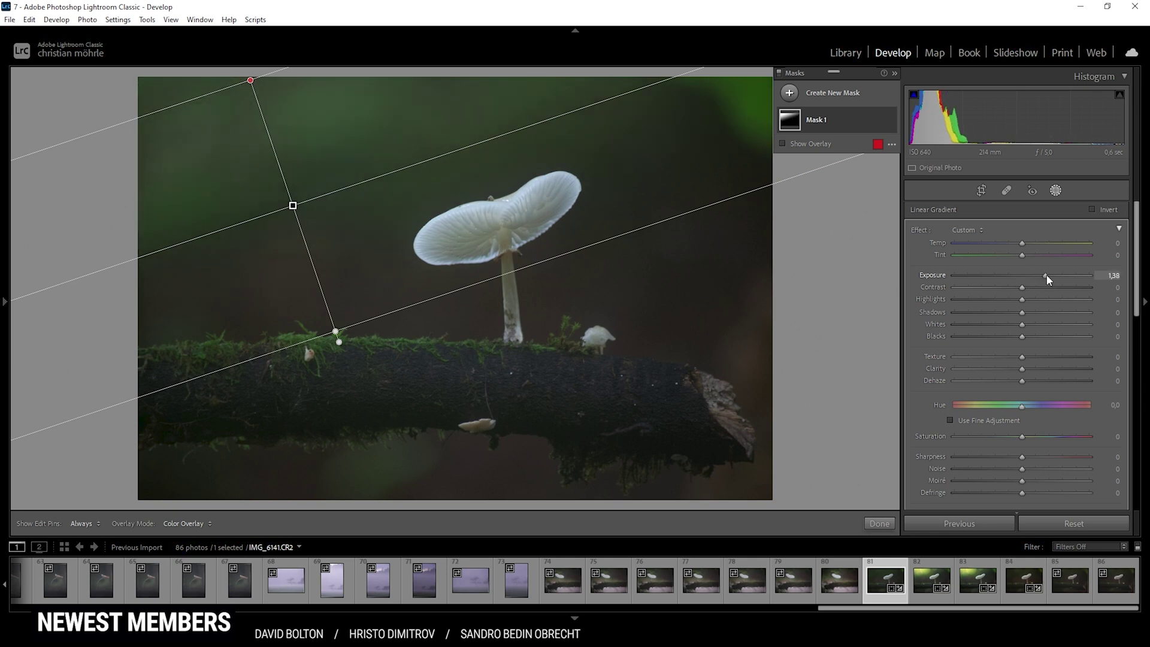
pyautogui.moveTo(1047, 275); pyautogui.dragTo(1059, 275)
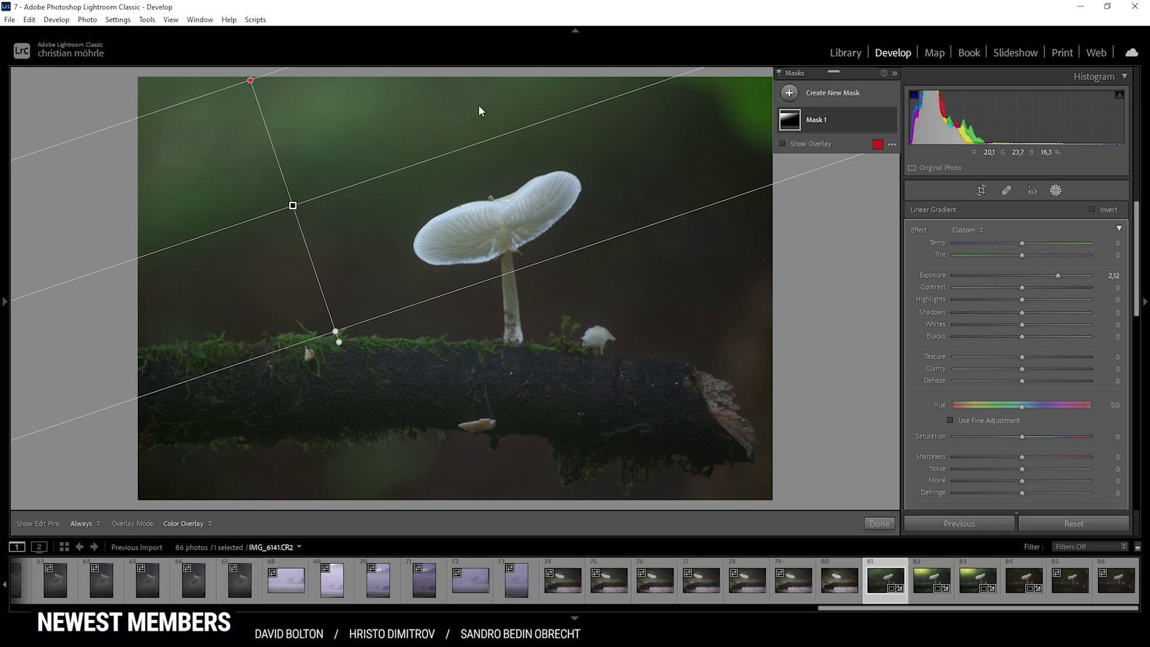
# Add a large tilted radial gradient mask over the upper-left background and set its Exposure to 1.80
pyautogui.click(788, 95)
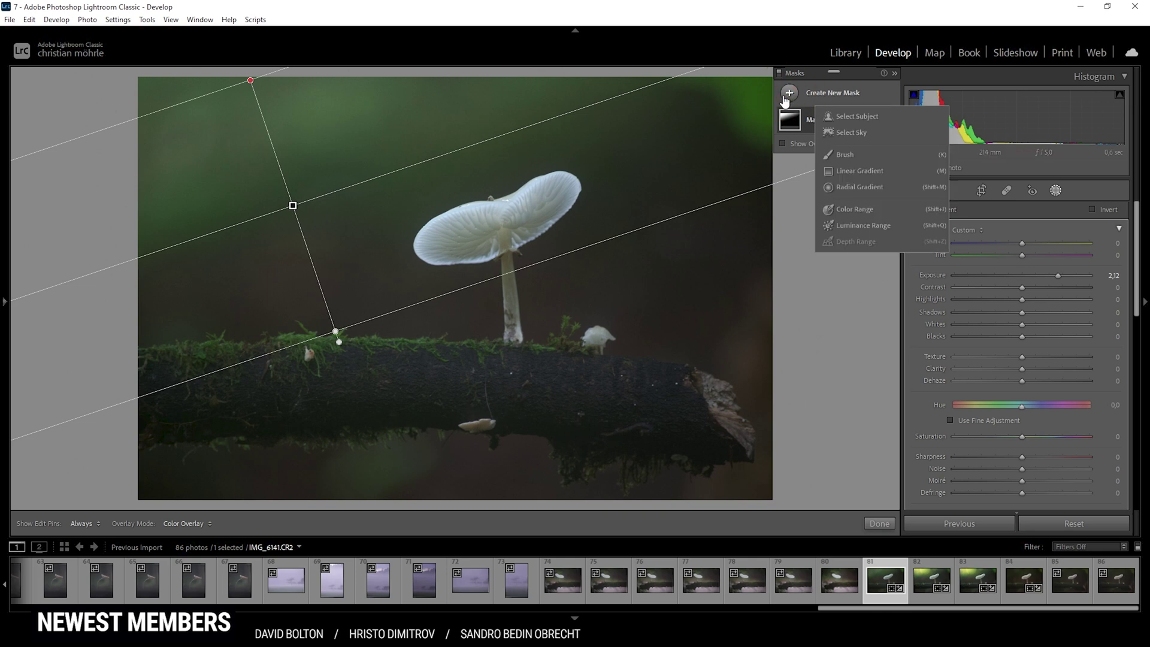
pyautogui.click(832, 186)
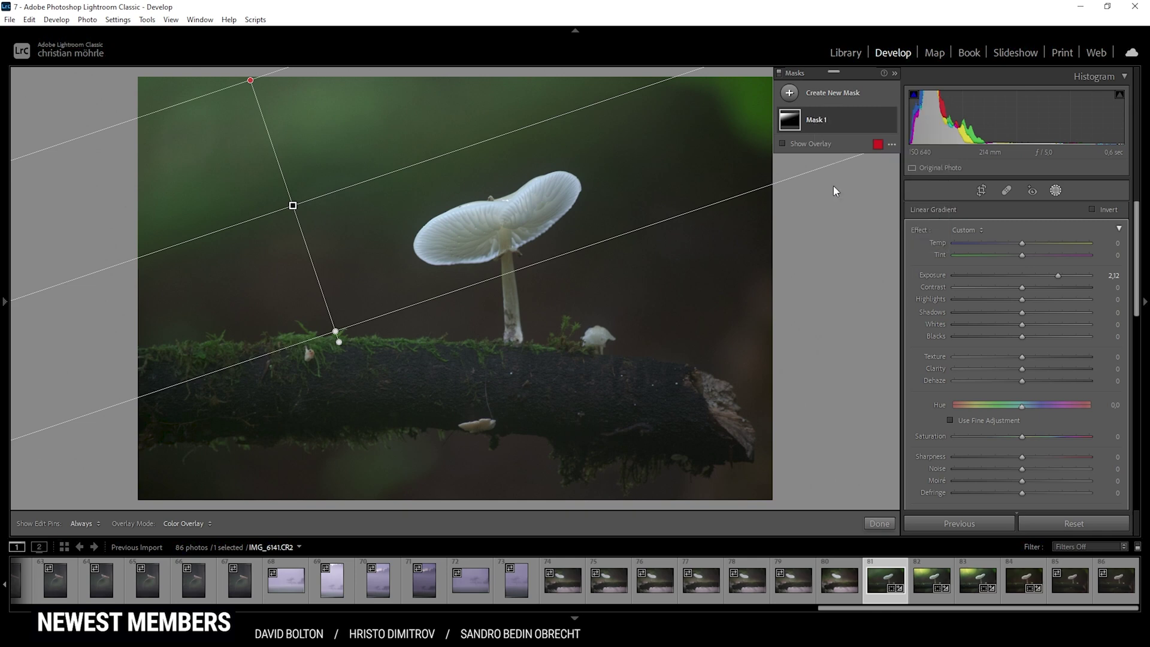
pyautogui.moveTo(249, 108); pyautogui.dragTo(441, 226)
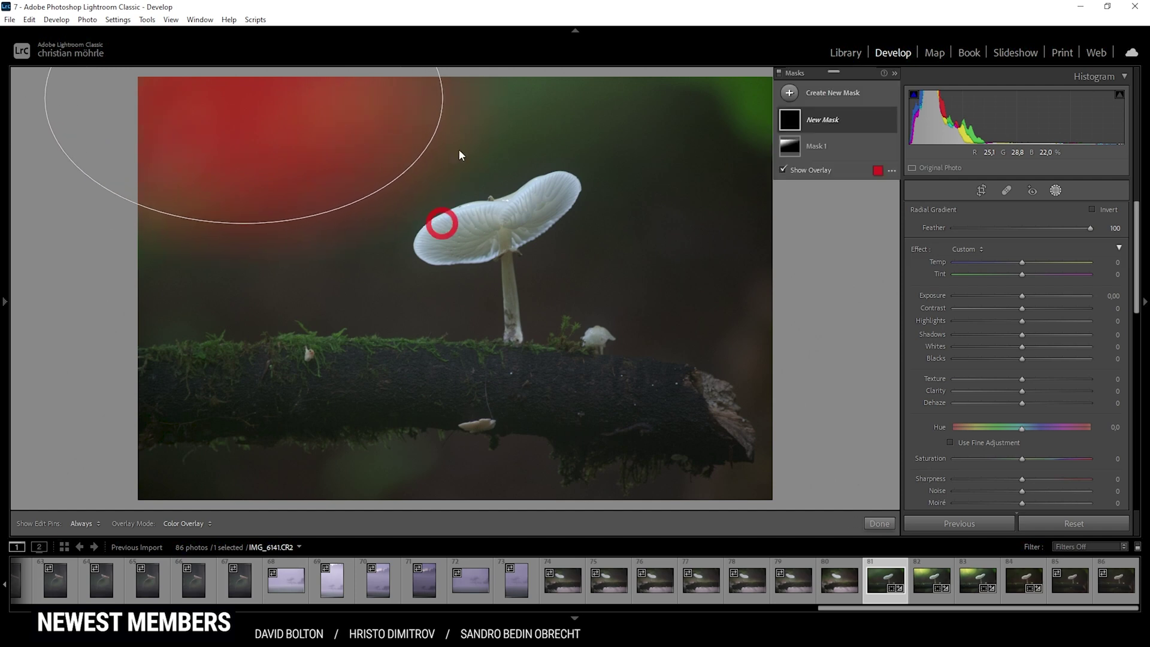
pyautogui.moveTo(450, 103); pyautogui.dragTo(409, 184)
pyautogui.moveTo(321, 139); pyautogui.dragTo(317, 146)
pyautogui.moveTo(431, 197); pyautogui.dragTo(432, 197)
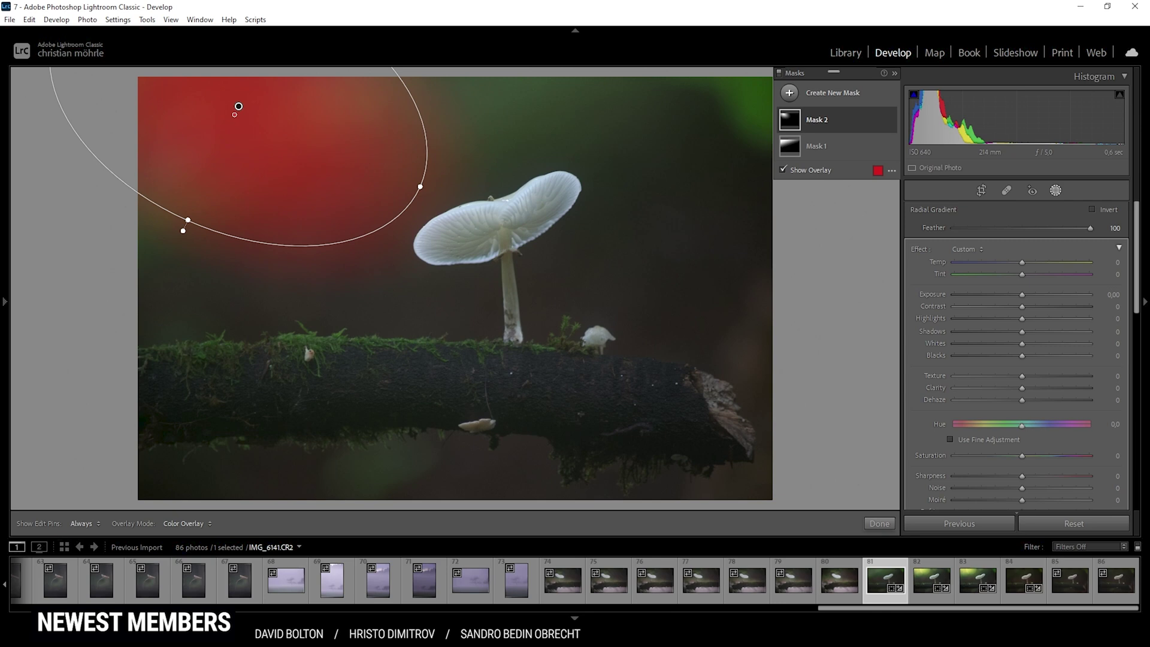
pyautogui.press('o')
pyautogui.moveTo(1022, 298); pyautogui.dragTo(1051, 296)
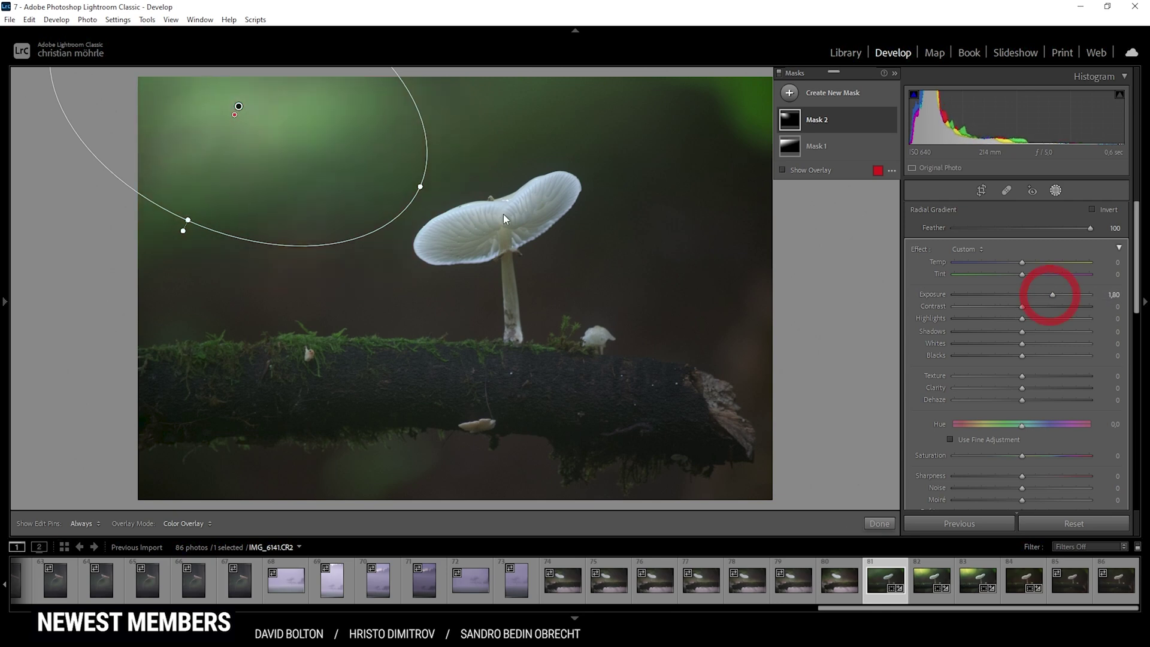
# Move the radial mask onto the photo's upper-left corner, stretch it to the mushroom cap and set its Exposure to 2.83
pyautogui.moveTo(237, 107)
pyautogui.moveTo(237, 106); pyautogui.dragTo(137, 73)
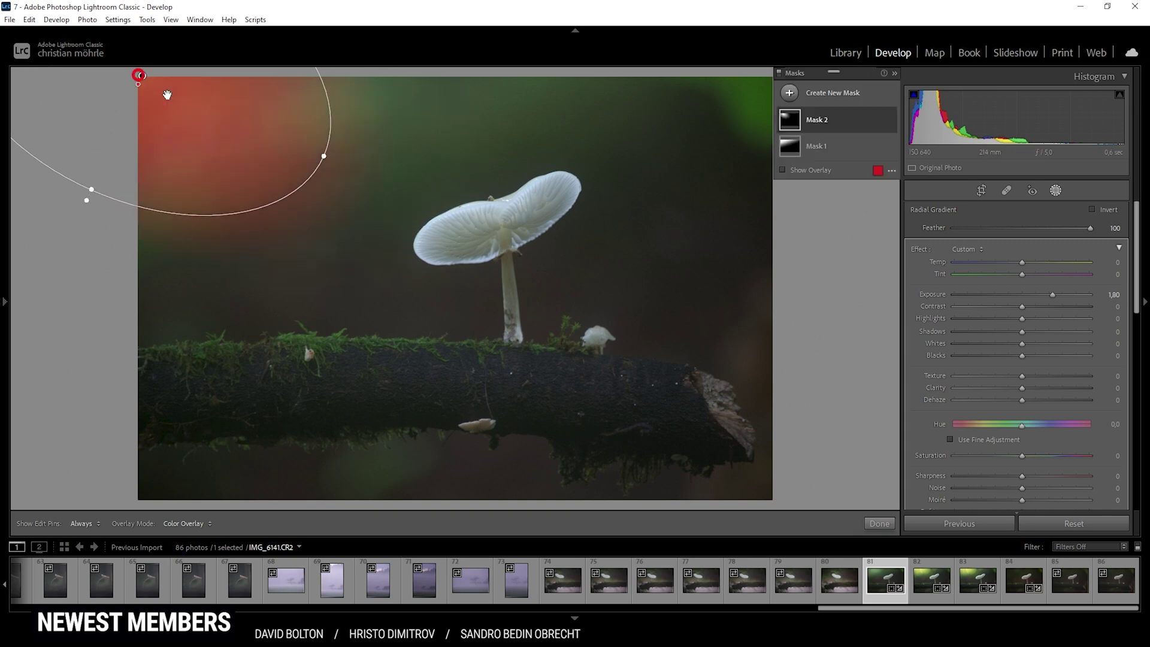
pyautogui.moveTo(327, 155); pyautogui.dragTo(461, 217)
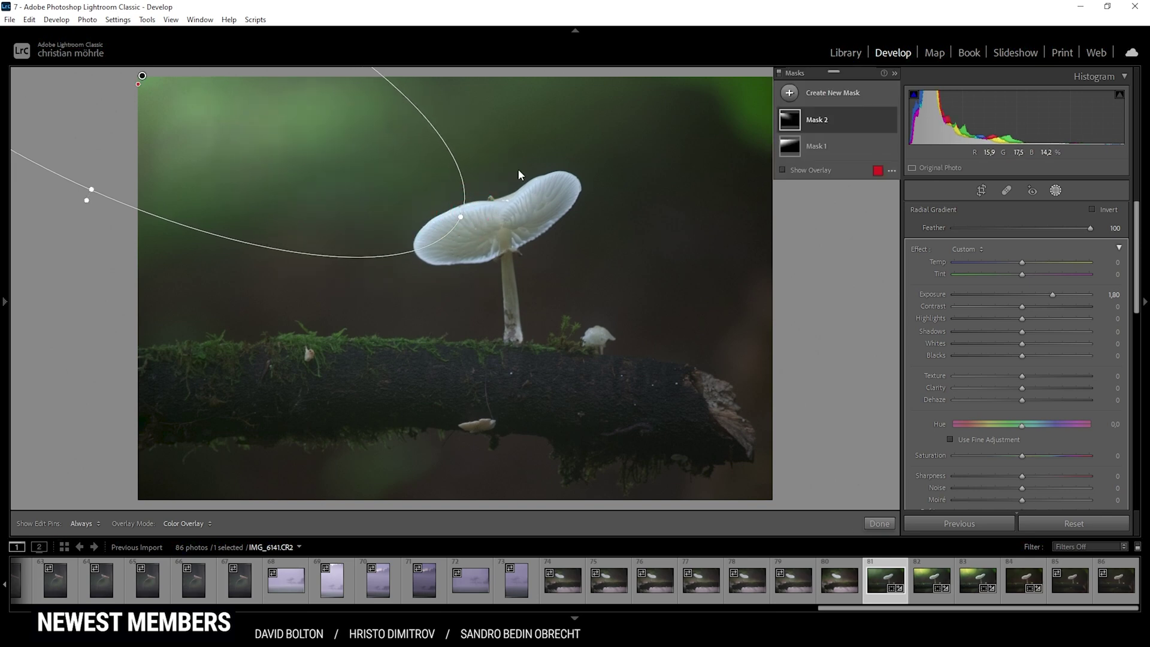
pyautogui.moveTo(1053, 295); pyautogui.dragTo(1065, 300)
pyautogui.moveTo(1064, 296); pyautogui.dragTo(1070, 300)
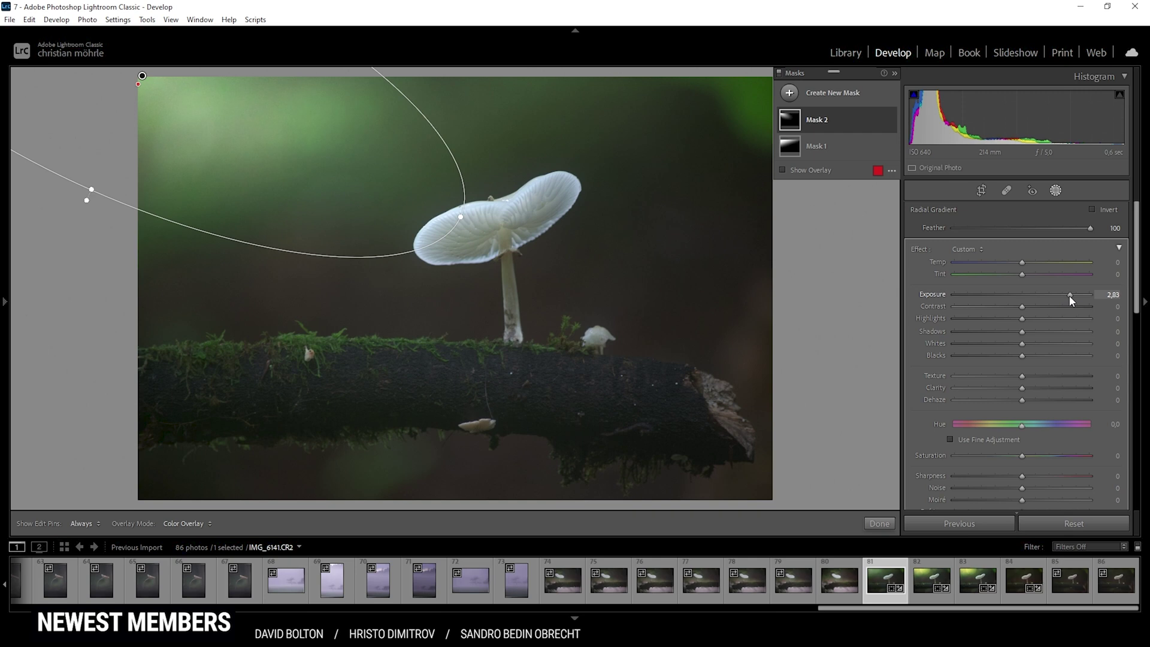
# Set the large radial mask's Noise to 100, Temp to 74 and Tint to −71
pyautogui.scroll(-4, 1072, 395)
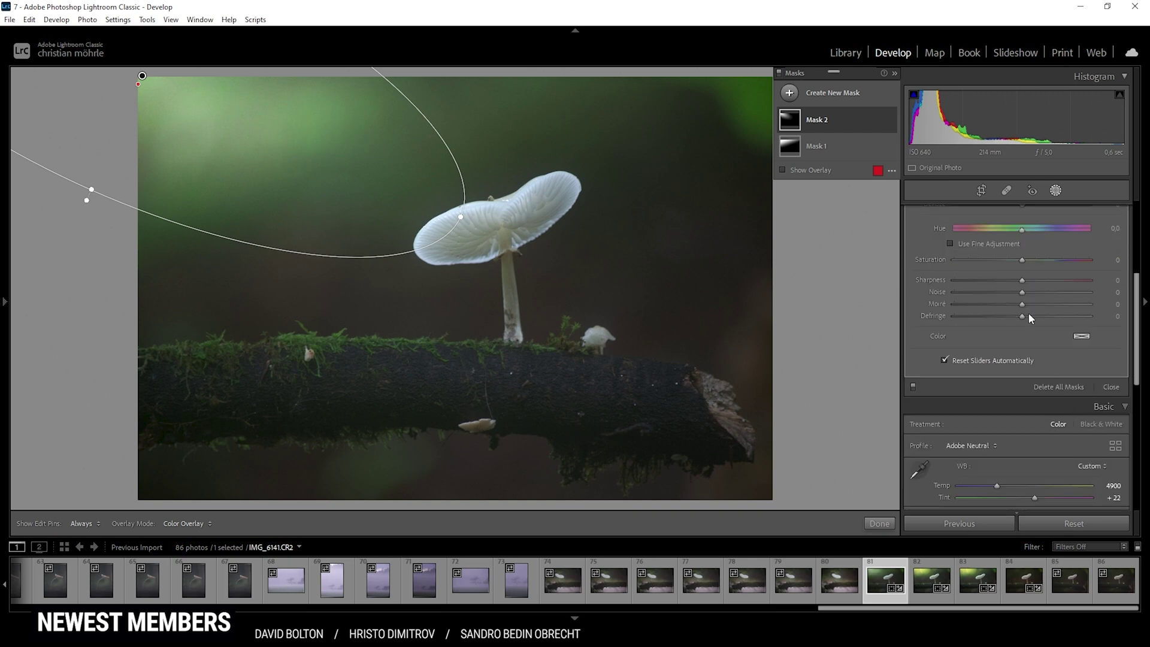
pyautogui.moveTo(1052, 296); pyautogui.dragTo(1146, 301)
pyautogui.scroll(4, 1072, 337)
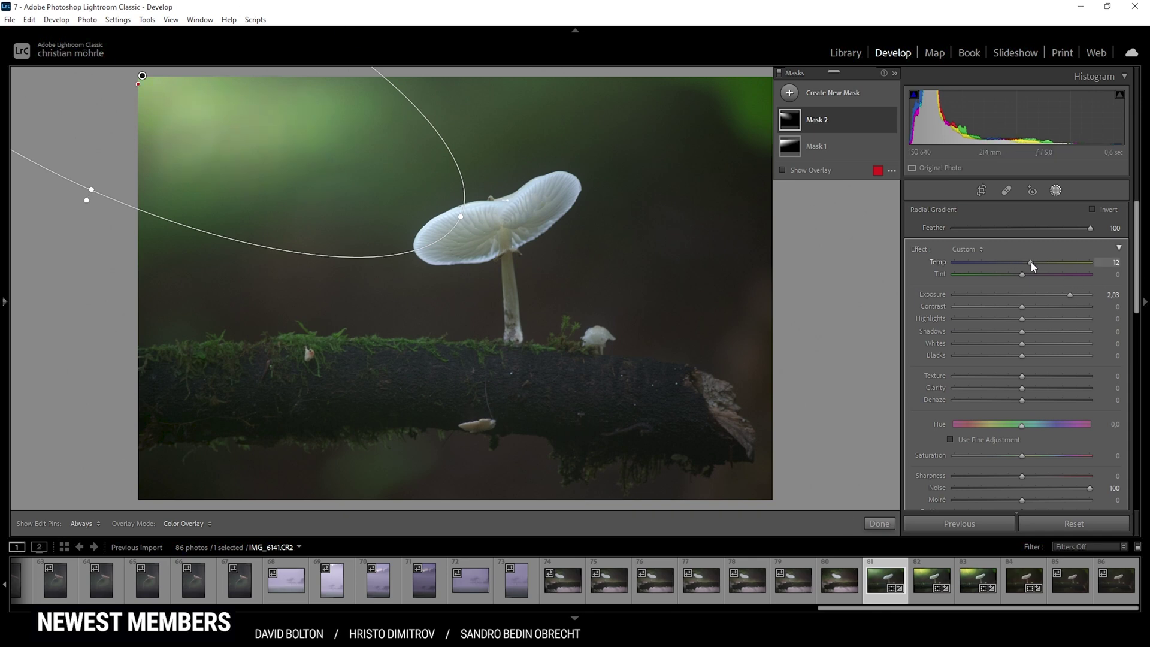
pyautogui.moveTo(1033, 261); pyautogui.dragTo(1070, 267)
pyautogui.moveTo(1073, 268); pyautogui.dragTo(972, 275)
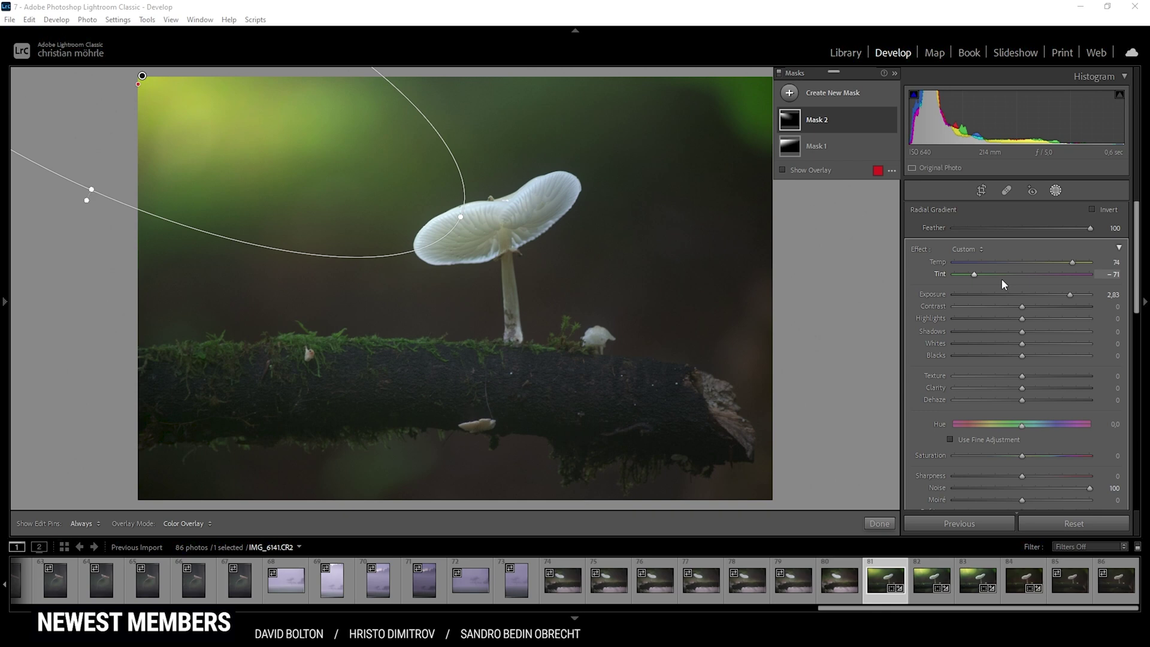
# Add a smaller radial gradient mask centred on the photo's upper-left corner and set its Exposure to 2.30
pyautogui.rightClick(795, 122)
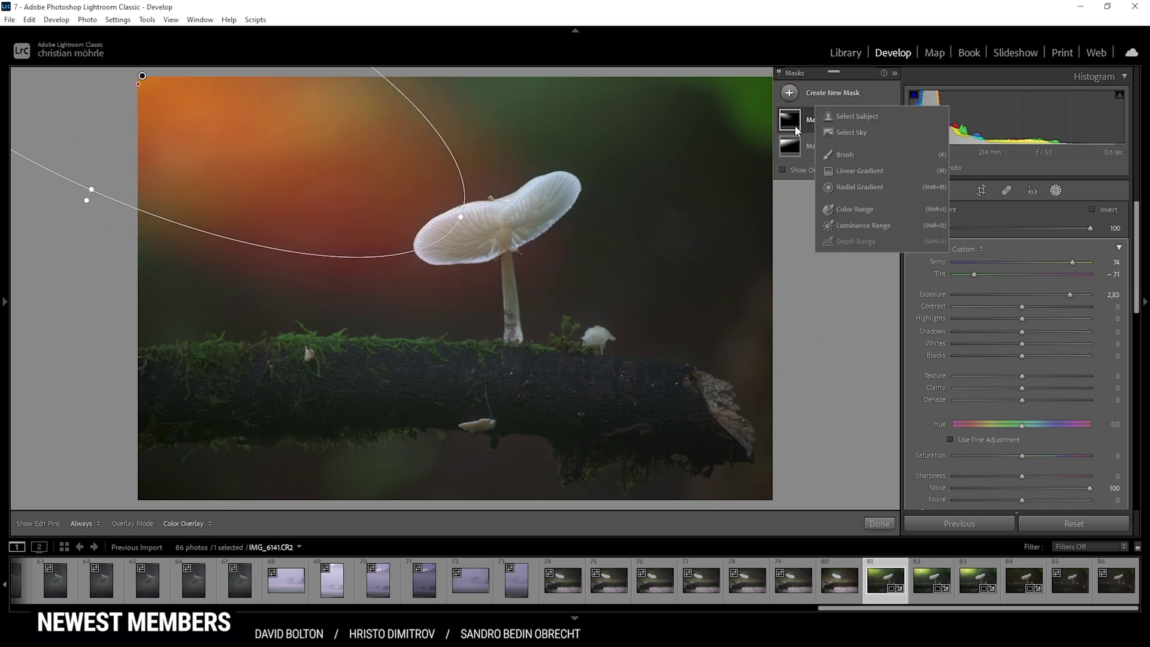
pyautogui.click(868, 188)
pyautogui.moveTo(301, 149); pyautogui.dragTo(441, 238)
pyautogui.moveTo(300, 146); pyautogui.dragTo(133, 79)
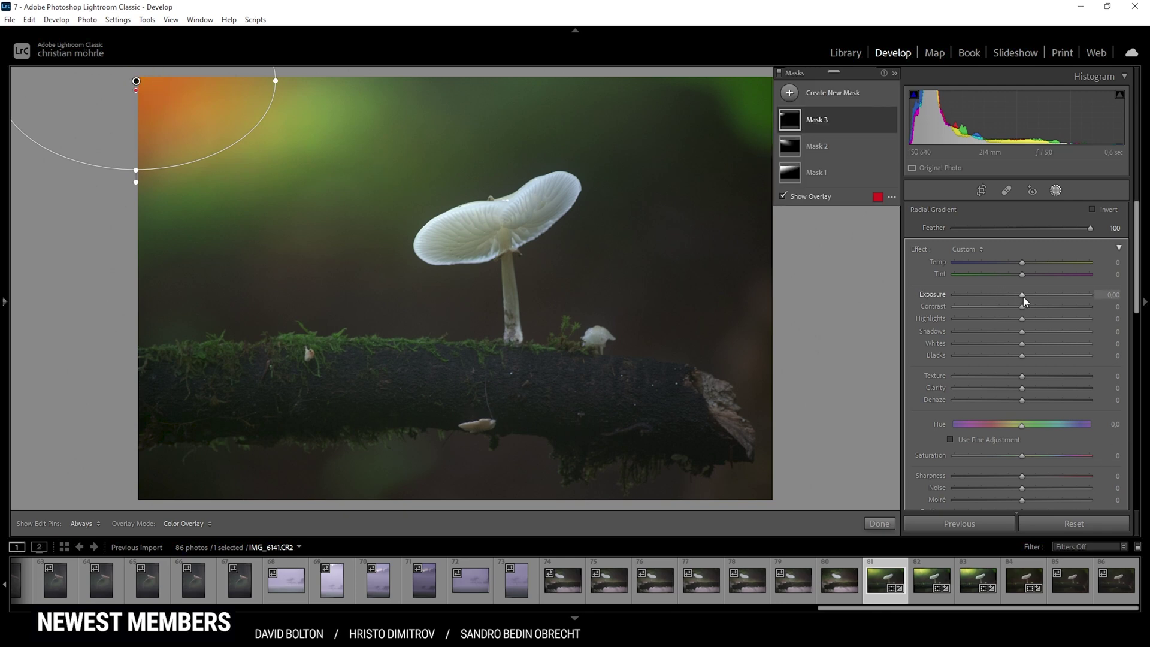
pyautogui.press('o')
pyautogui.moveTo(1022, 295); pyautogui.dragTo(1049, 297)
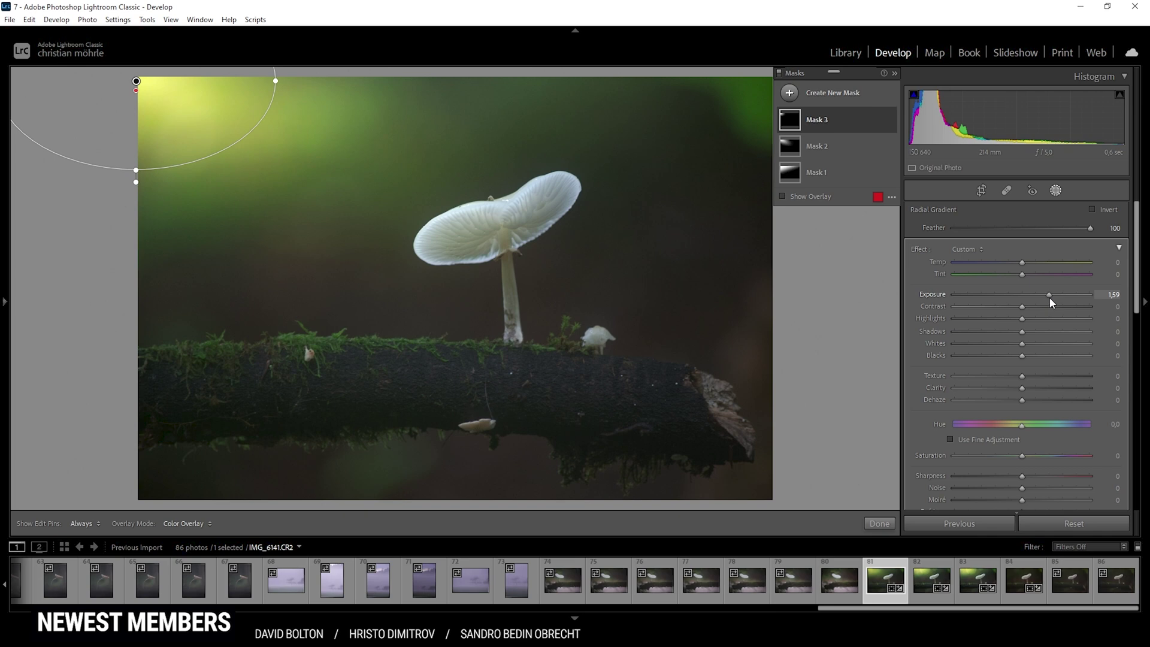
pyautogui.moveTo(1050, 298); pyautogui.dragTo(1061, 305)
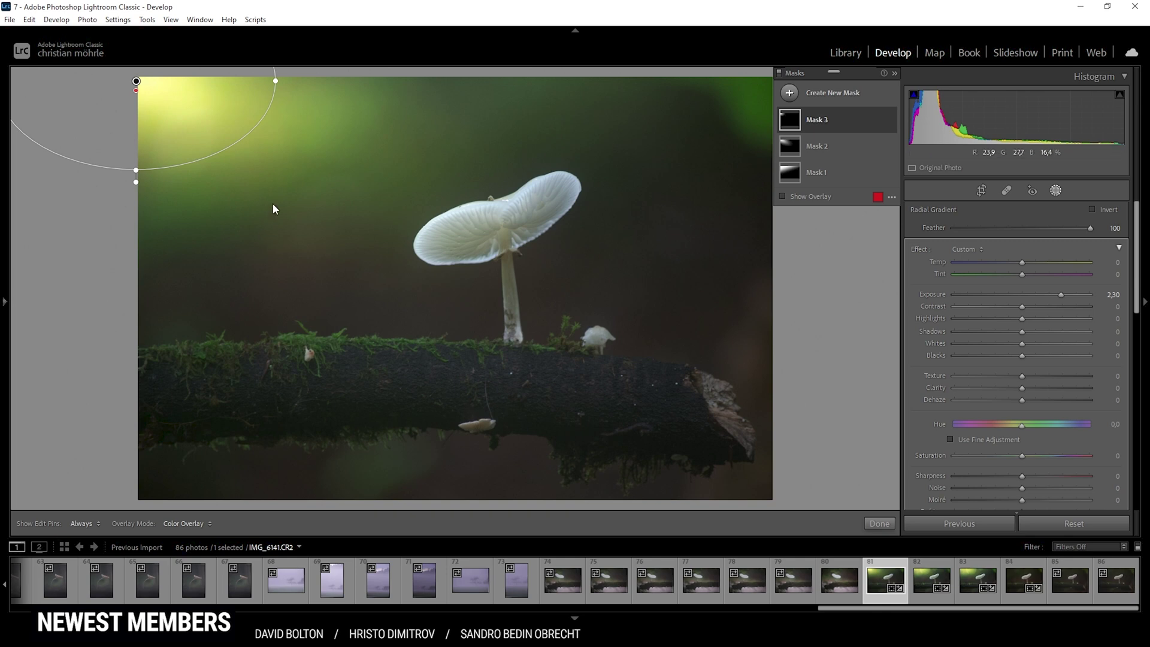
# Add a radial gradient mask over the mushroom cap, tilted and sized to fit the cap's shape
pyautogui.click(789, 92)
pyautogui.click(868, 187)
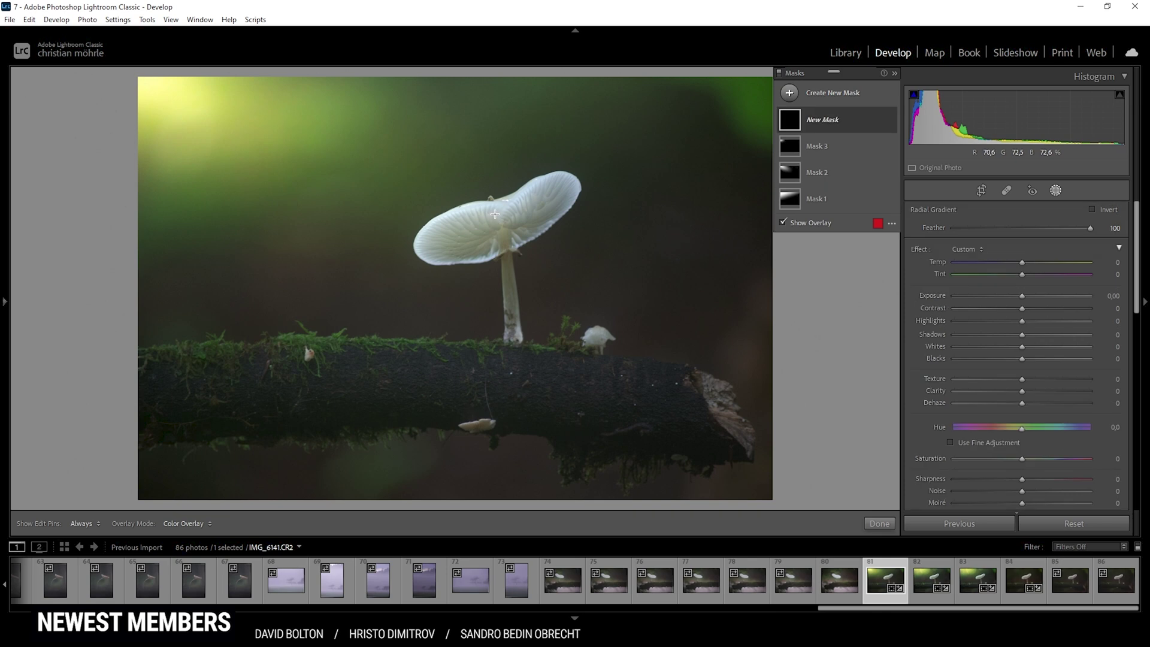
pyautogui.moveTo(494, 214); pyautogui.dragTo(585, 186)
pyautogui.moveTo(503, 200); pyautogui.dragTo(507, 206)
pyautogui.moveTo(584, 197); pyautogui.dragTo(547, 201)
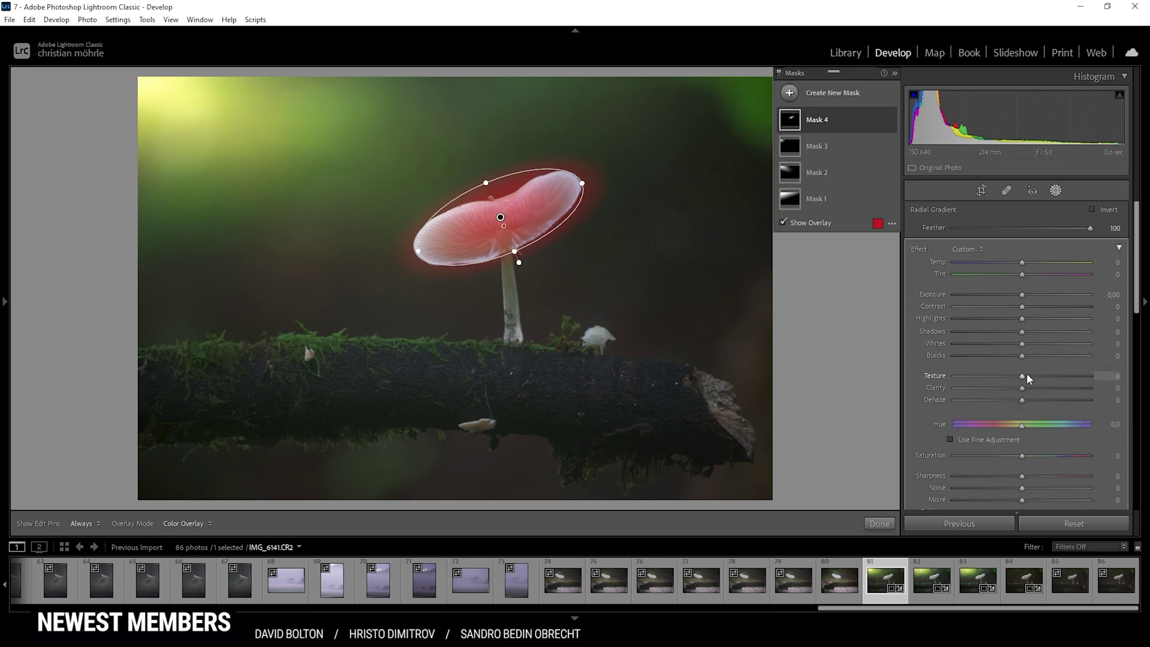
# Set the mushroom cap mask's Texture to 31 and Clarity to 31
pyautogui.press('o')
pyautogui.moveTo(1034, 379); pyautogui.dragTo(1045, 392)
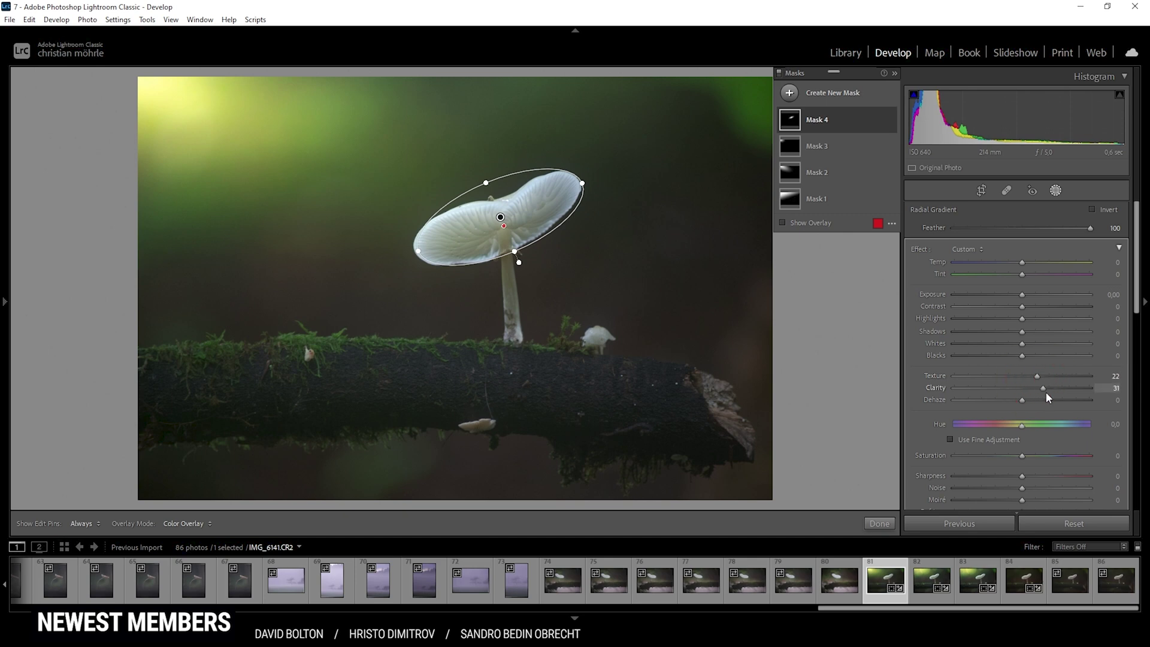
pyautogui.moveTo(1037, 375); pyautogui.dragTo(1043, 375)
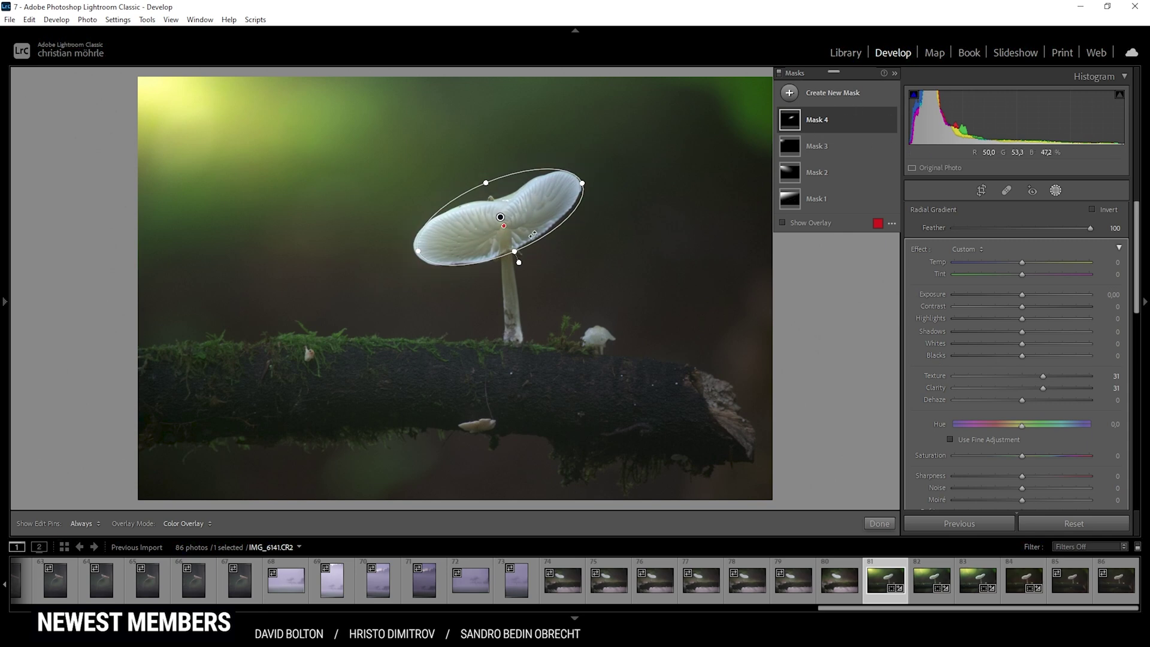
# Add a brush mask and paint it along the whole log with Auto Mask turned off, then hide the mask overlay
pyautogui.click(790, 93)
pyautogui.click(838, 155)
pyautogui.moveTo(156, 410)
pyautogui.mouseDown()
pyautogui.moveTo(267, 390)
pyautogui.moveTo(118, 389)
pyautogui.moveTo(401, 375)
pyautogui.moveTo(307, 378)
pyautogui.moveTo(341, 385)
pyautogui.mouseUp()
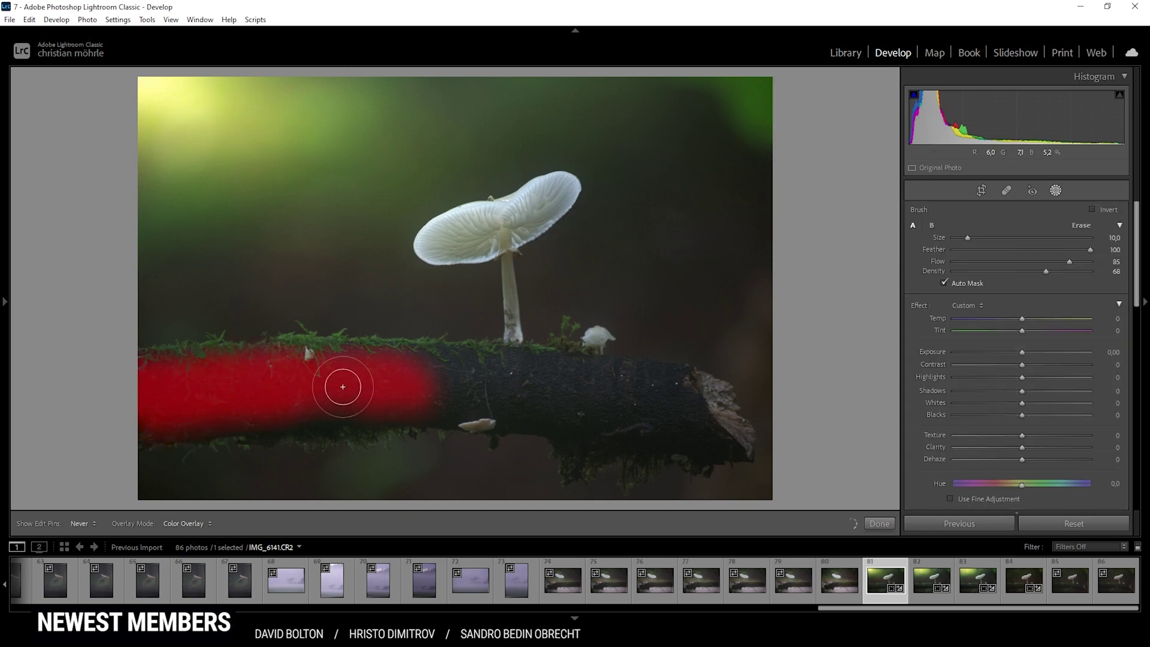
pyautogui.press('h')
pyautogui.click(945, 283)
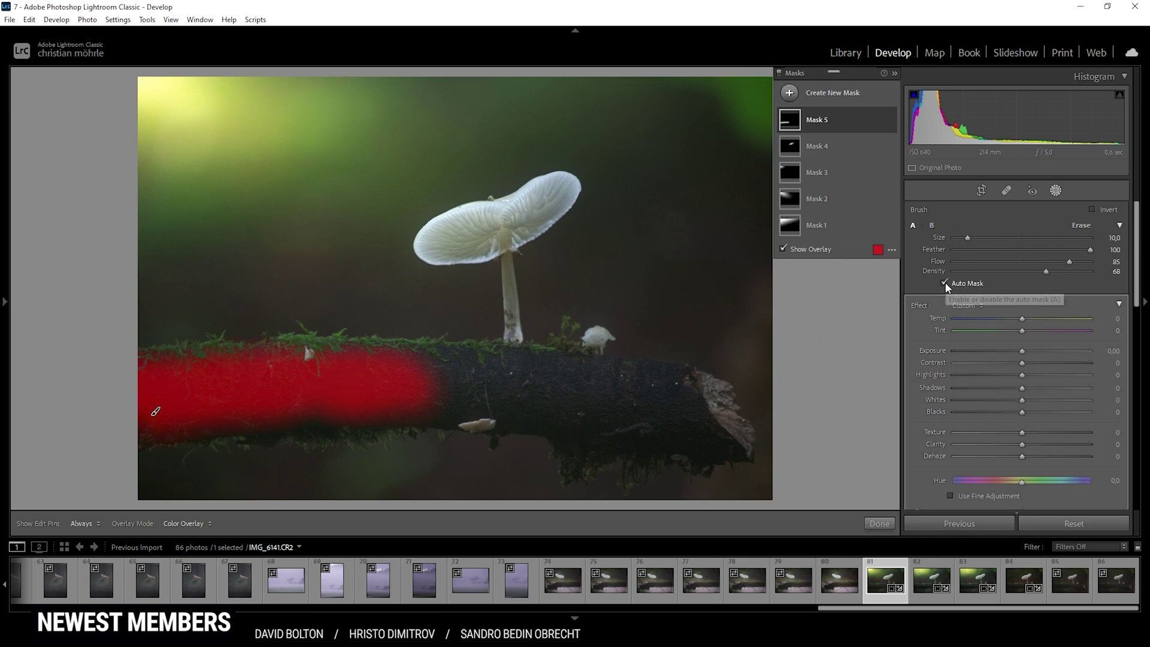
pyautogui.moveTo(113, 396)
pyautogui.mouseDown()
pyautogui.moveTo(387, 375)
pyautogui.moveTo(681, 406)
pyautogui.moveTo(585, 411)
pyautogui.moveTo(491, 378)
pyautogui.moveTo(146, 362)
pyautogui.mouseUp()
pyautogui.press('o')
# Set the log mask's Contrast to 86, Highlights to 100, Whites to 46 and Clarity to 71
pyautogui.moveTo(1022, 363); pyautogui.dragTo(1074, 363)
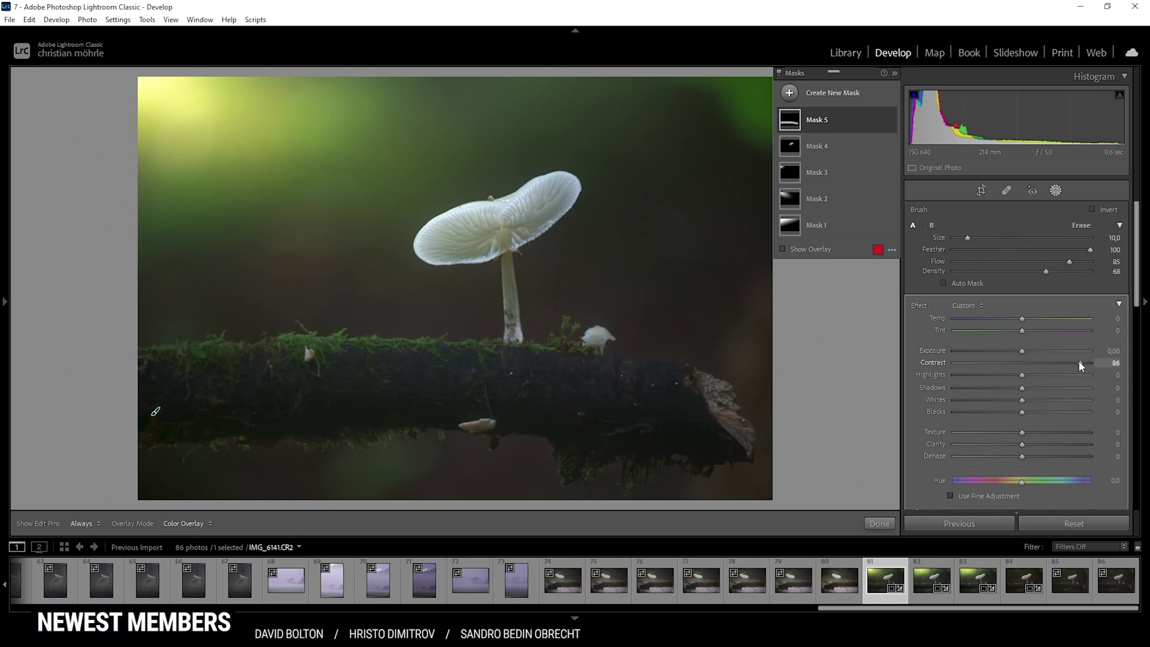
pyautogui.moveTo(1023, 374); pyautogui.dragTo(1089, 375)
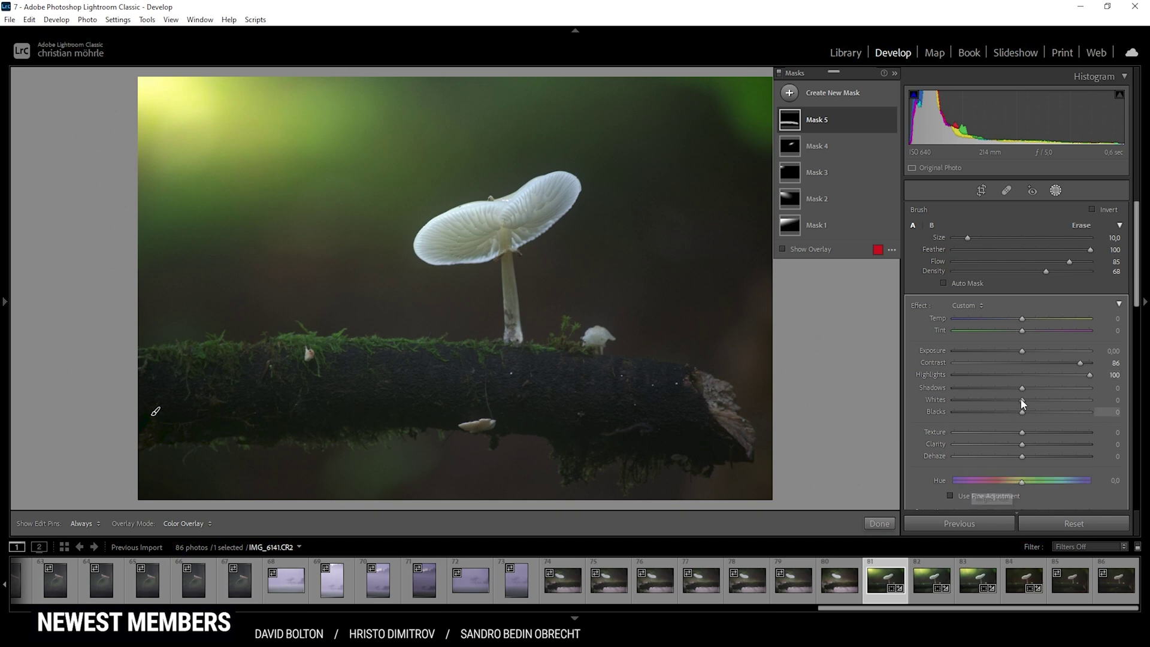
pyautogui.moveTo(1022, 399); pyautogui.dragTo(1052, 399)
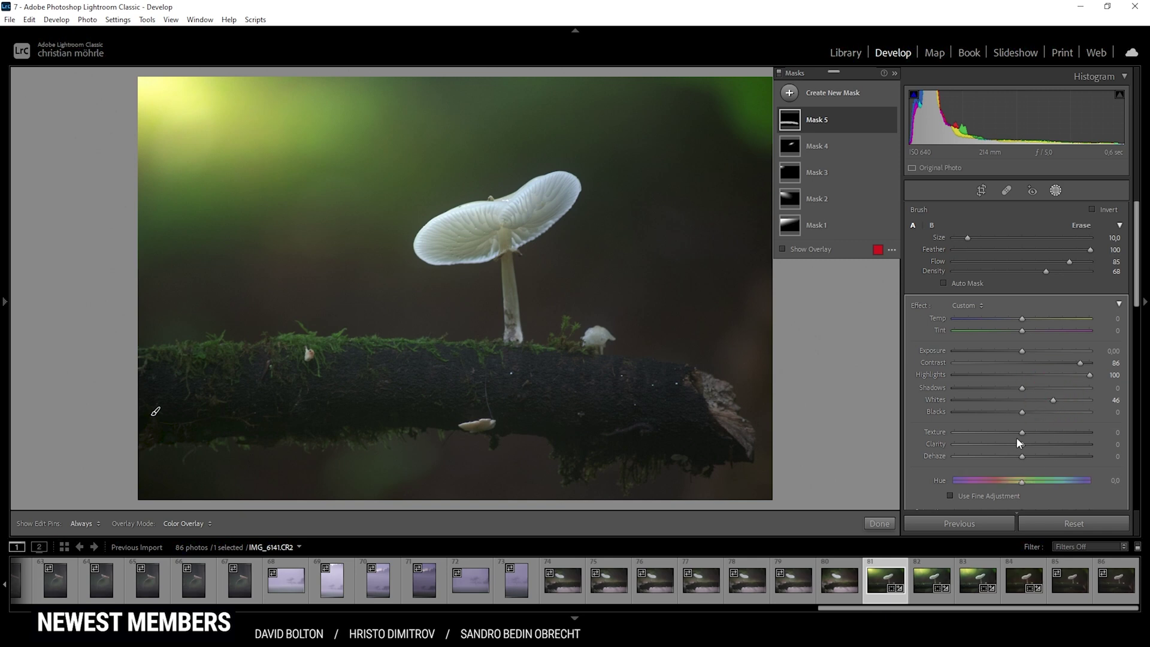
pyautogui.moveTo(1022, 445); pyautogui.dragTo(1069, 444)
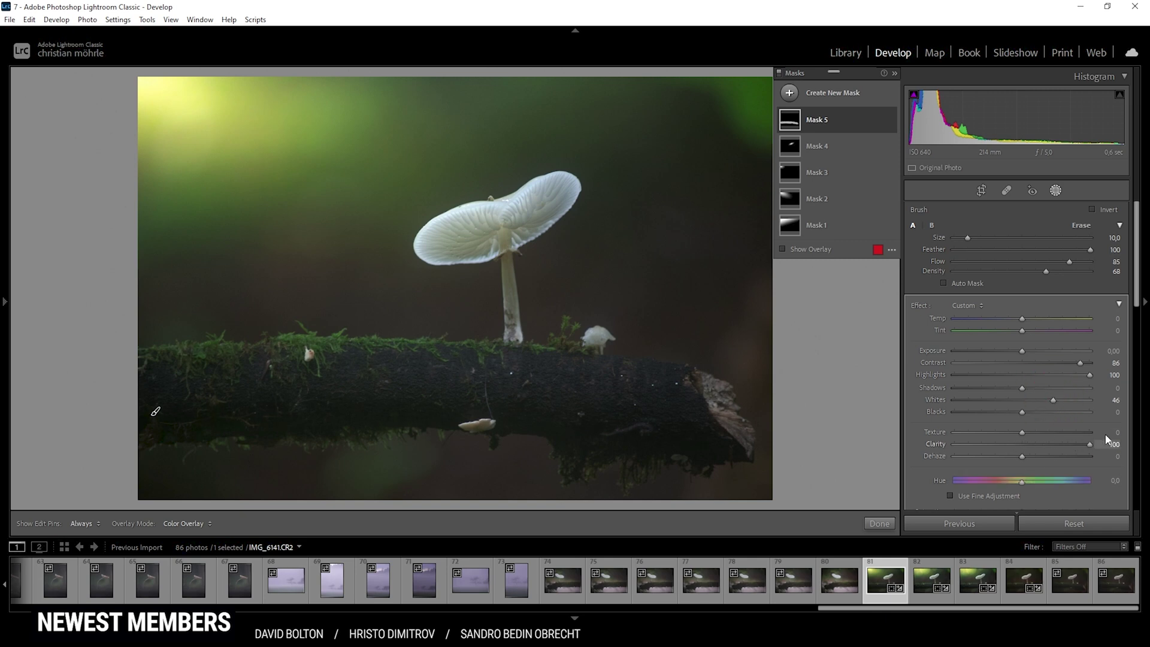
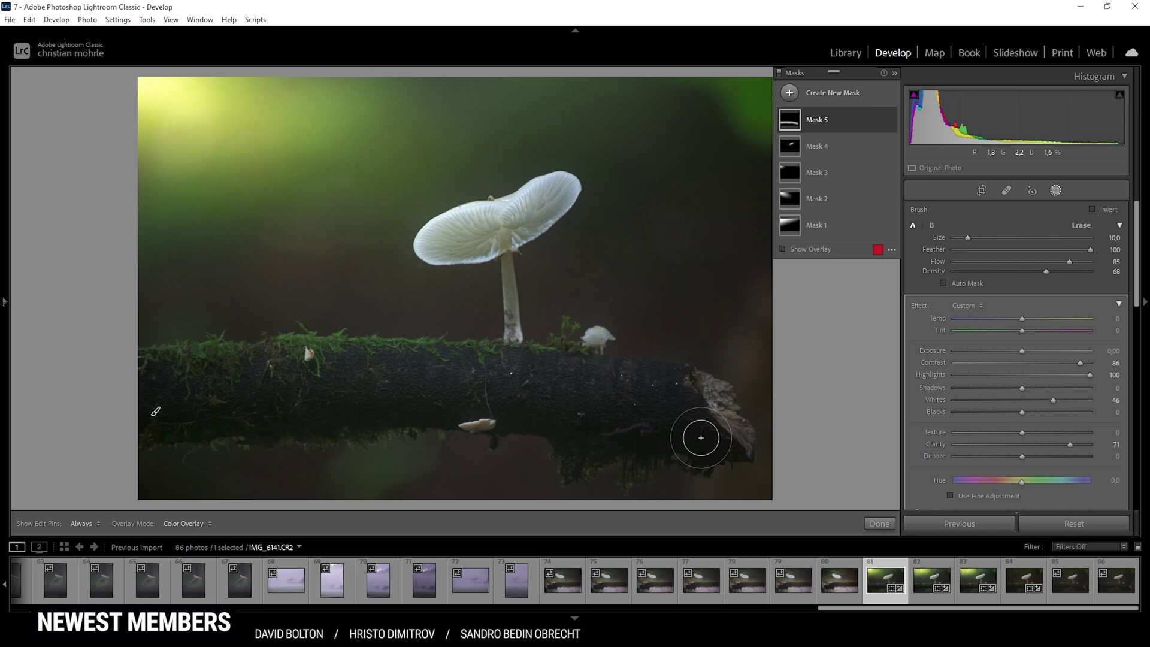
# Add a circular radial gradient mask between the glowing corner and the mushroom cap and set its Exposure to 0.53
pyautogui.click(789, 93)
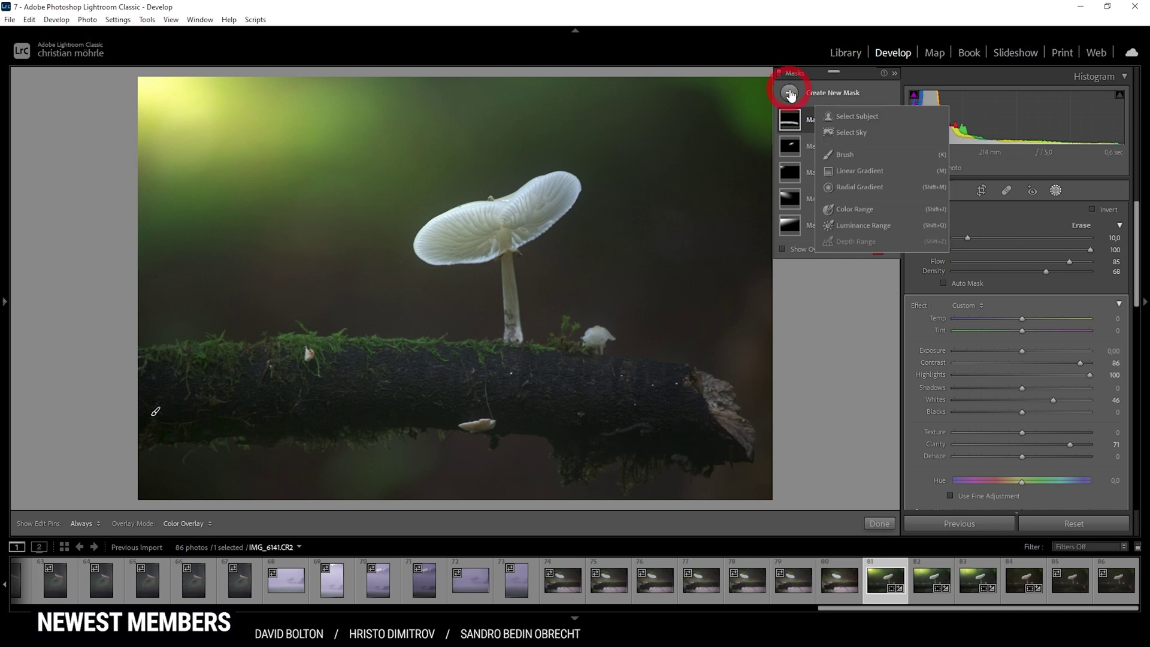
pyautogui.click(860, 187)
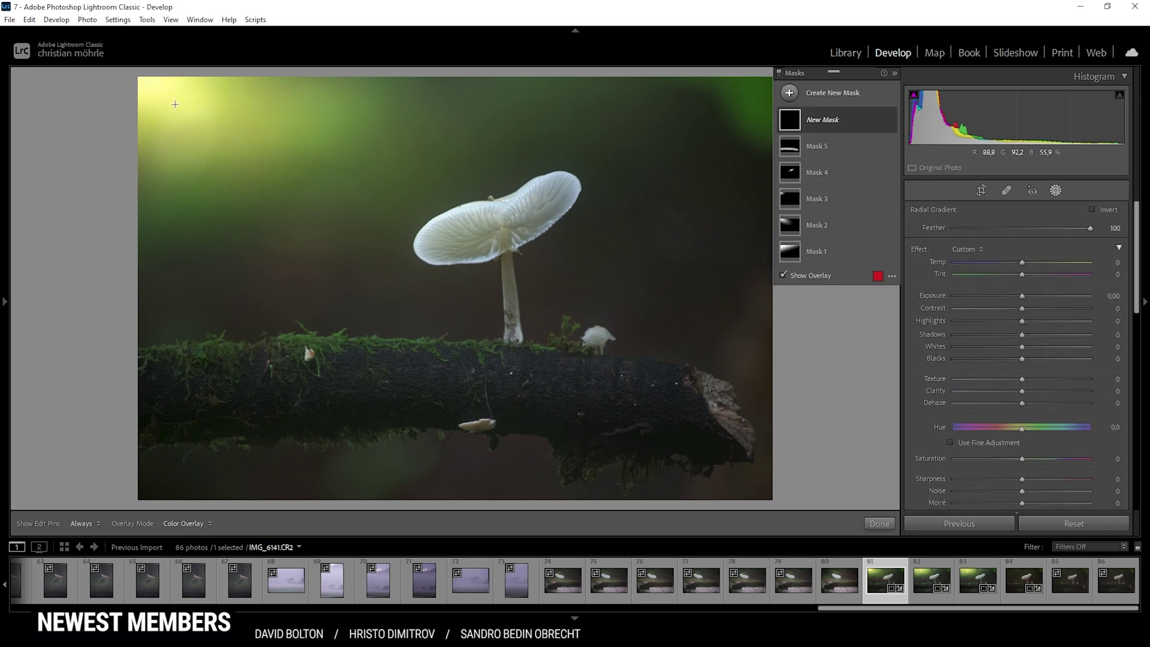
pyautogui.moveTo(174, 104); pyautogui.dragTo(393, 195)
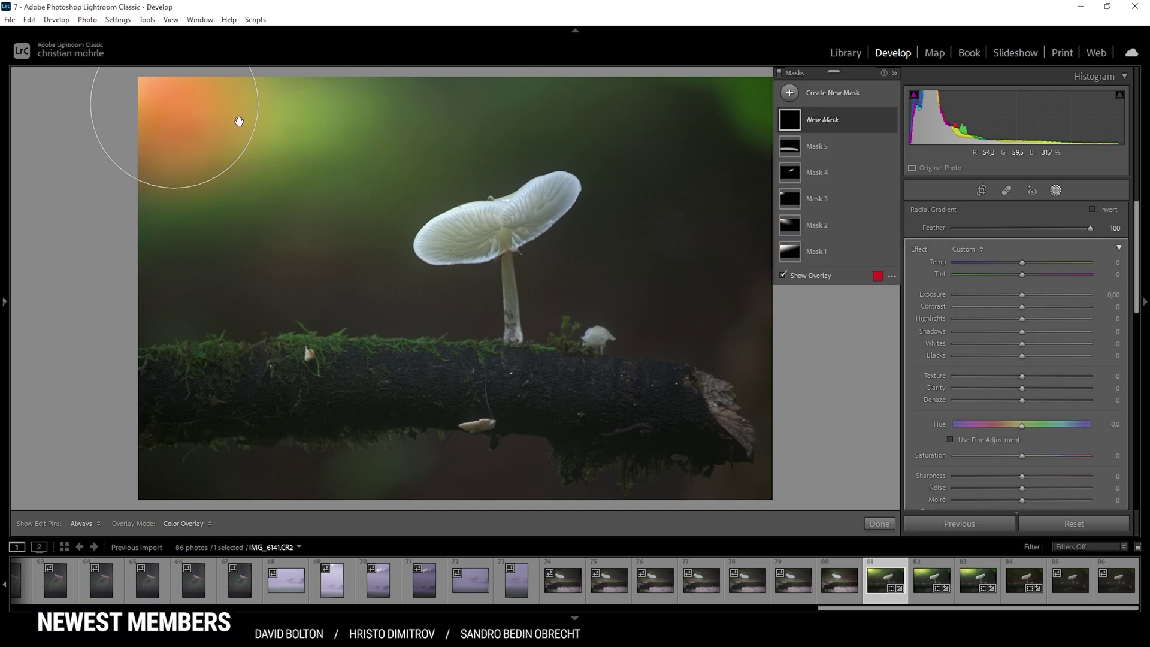
pyautogui.moveTo(172, 104); pyautogui.dragTo(269, 183)
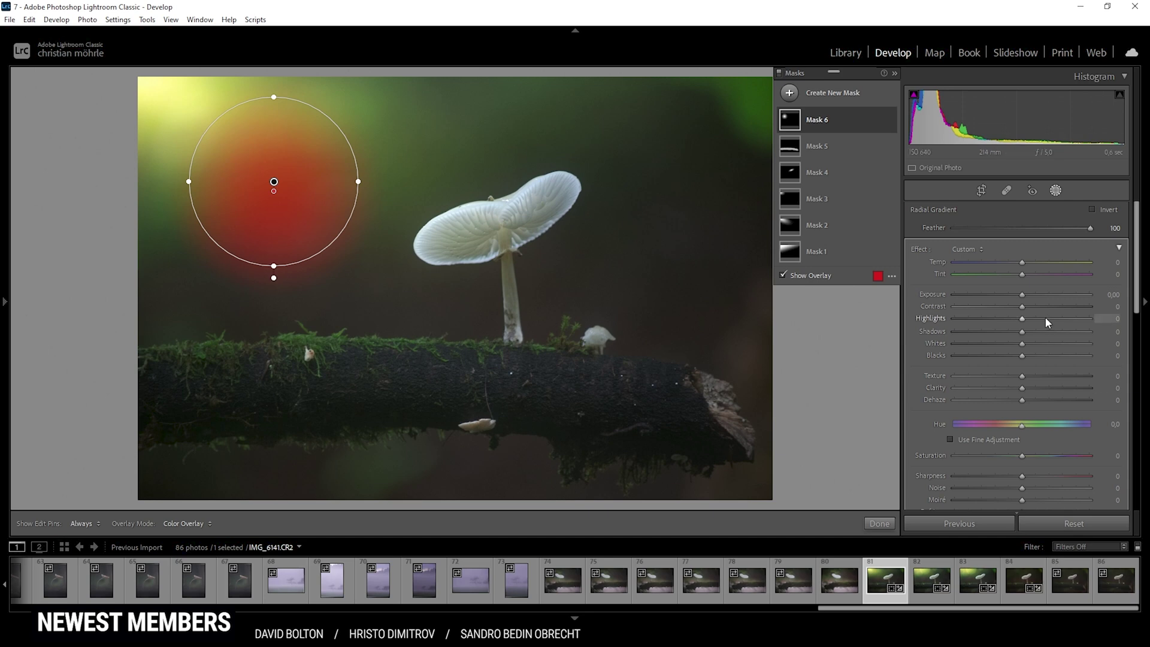
pyautogui.press('o')
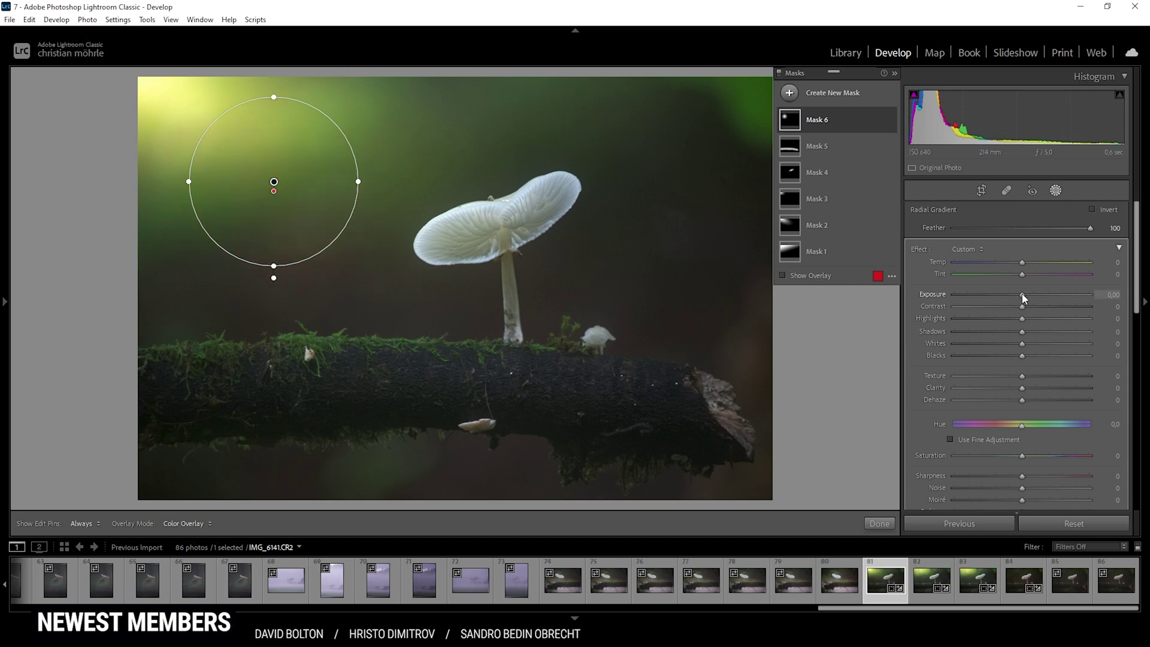
pyautogui.moveTo(1023, 295); pyautogui.dragTo(1030, 294)
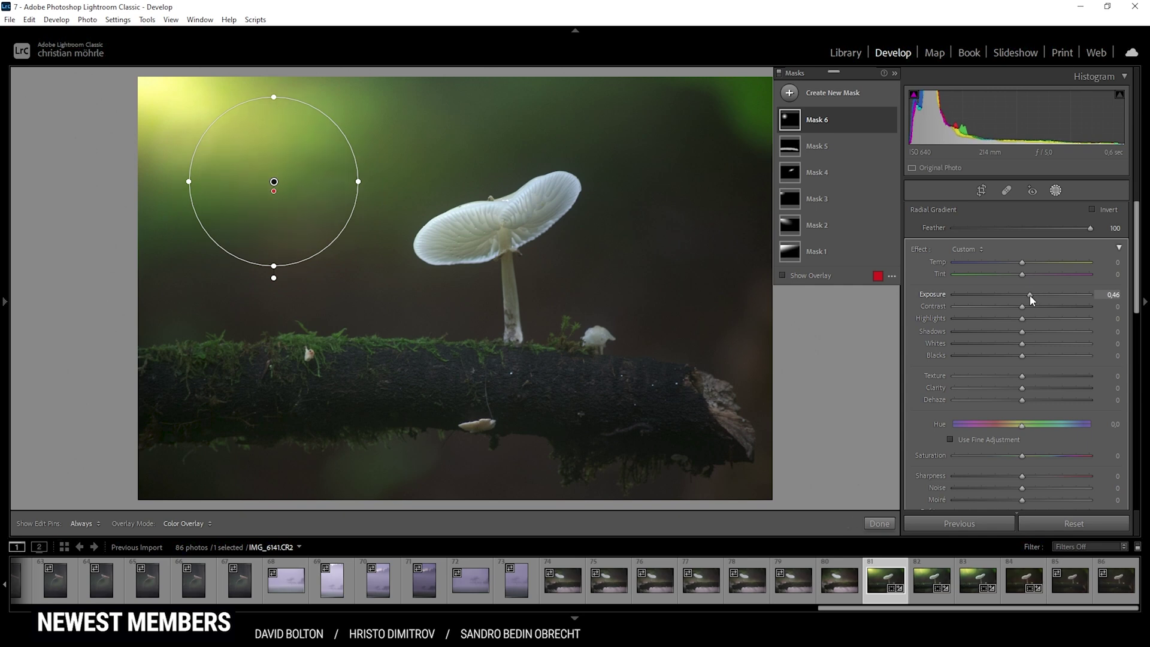
# Reduce the circular light mask's Feather to 9 and check its edge without the mask guides
pyautogui.click(1055, 190)
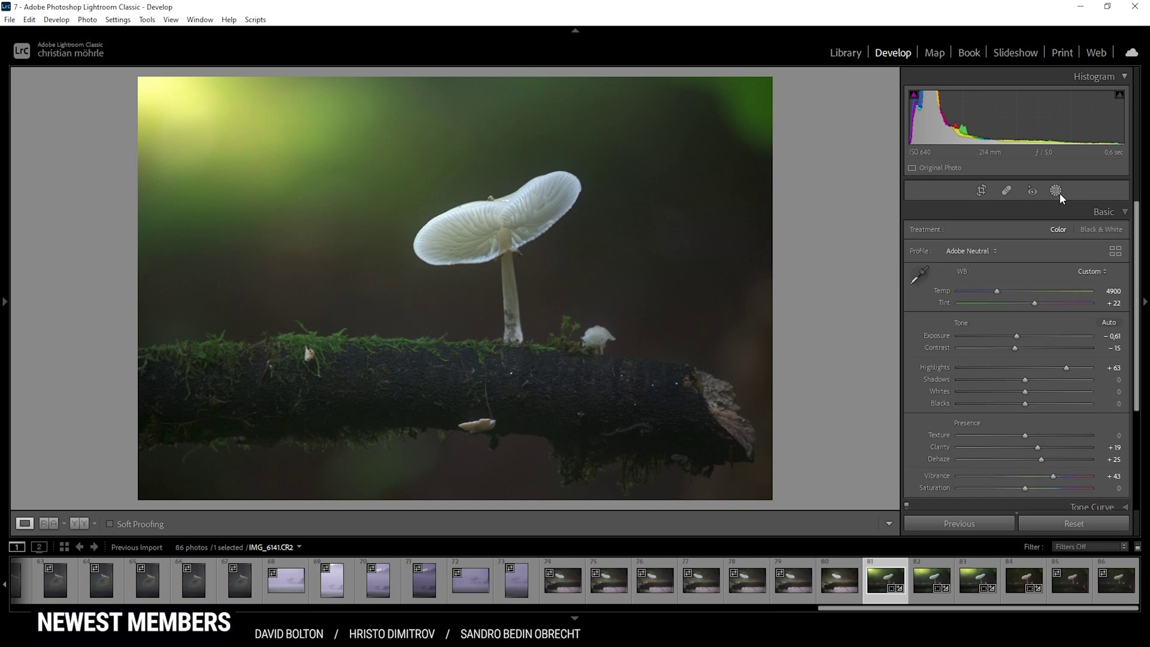
pyautogui.click(1055, 190)
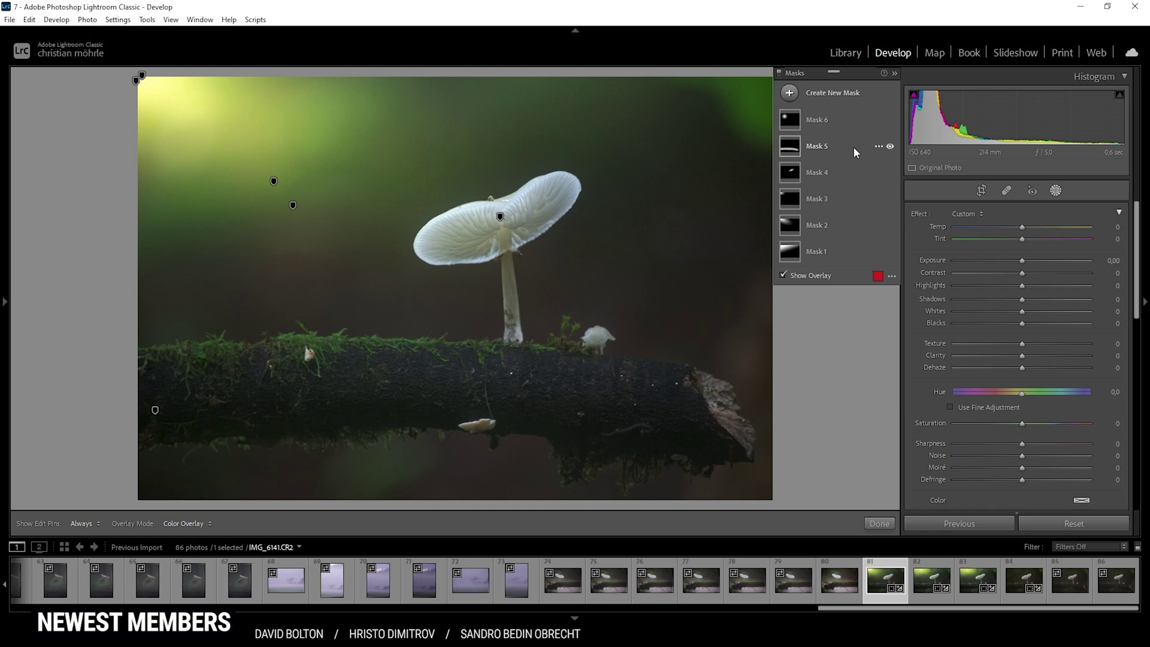
pyautogui.click(815, 121)
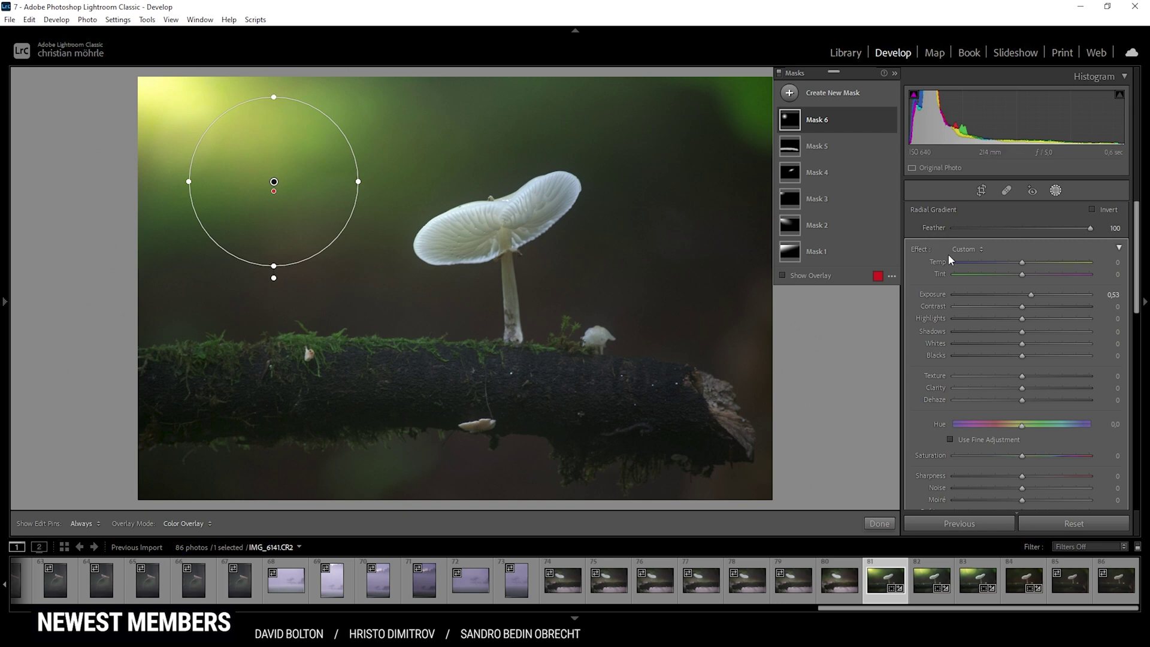
pyautogui.moveTo(1090, 229); pyautogui.dragTo(958, 228)
pyautogui.click(1055, 190)
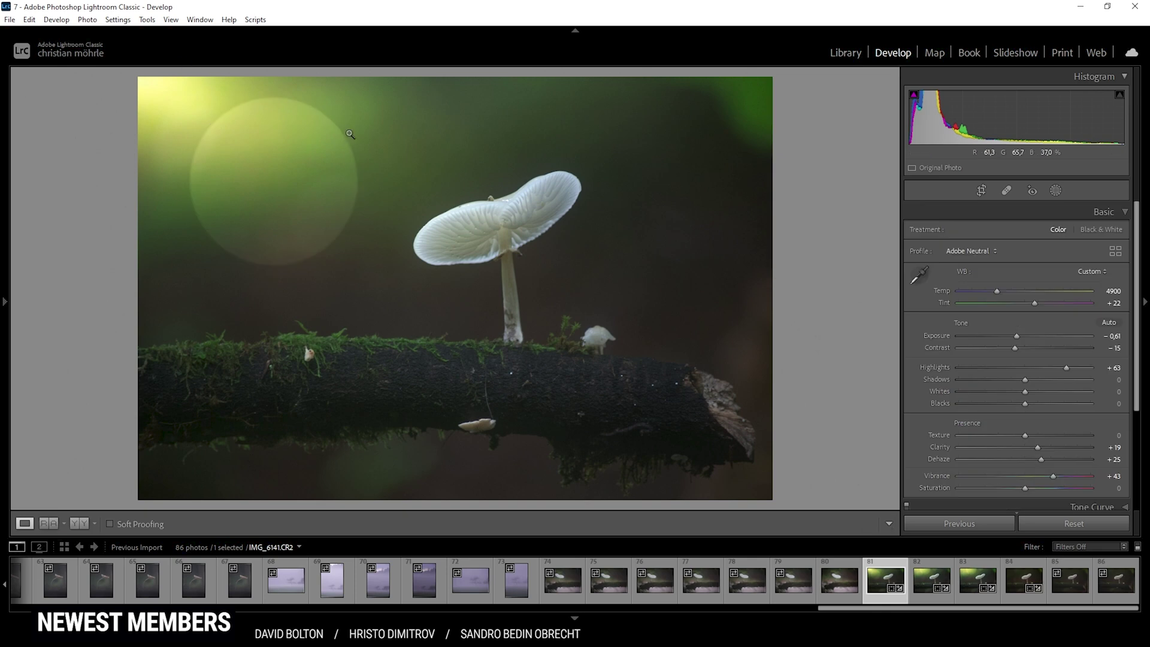
pyautogui.click(1057, 189)
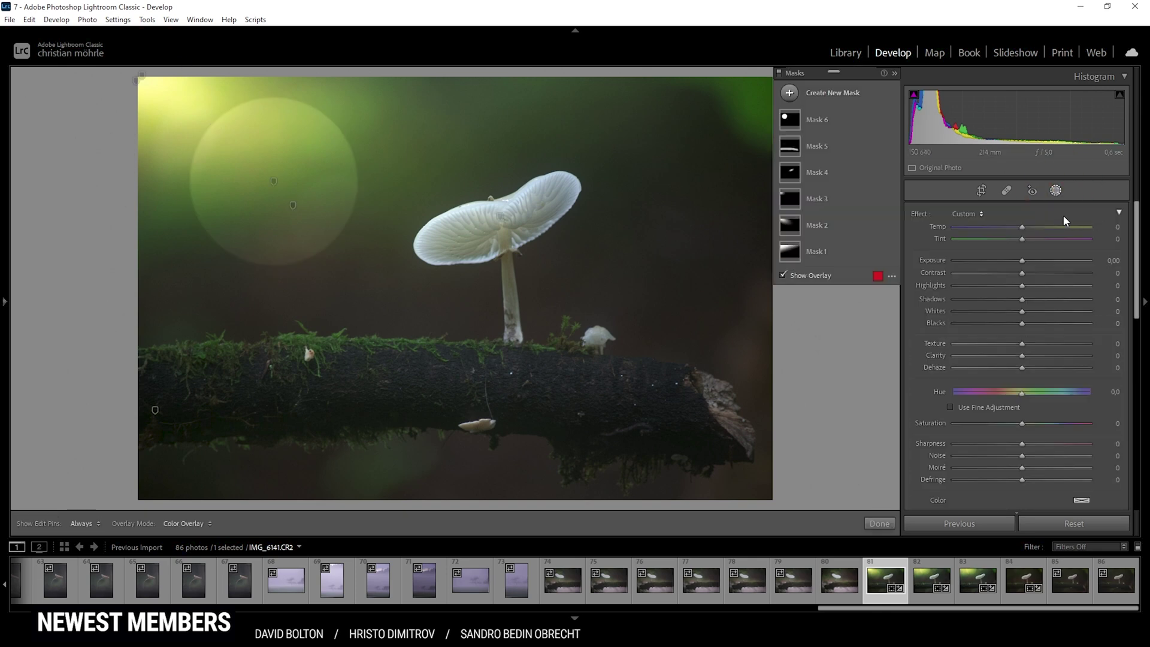
pyautogui.click(820, 122)
pyautogui.moveTo(958, 229); pyautogui.dragTo(966, 229)
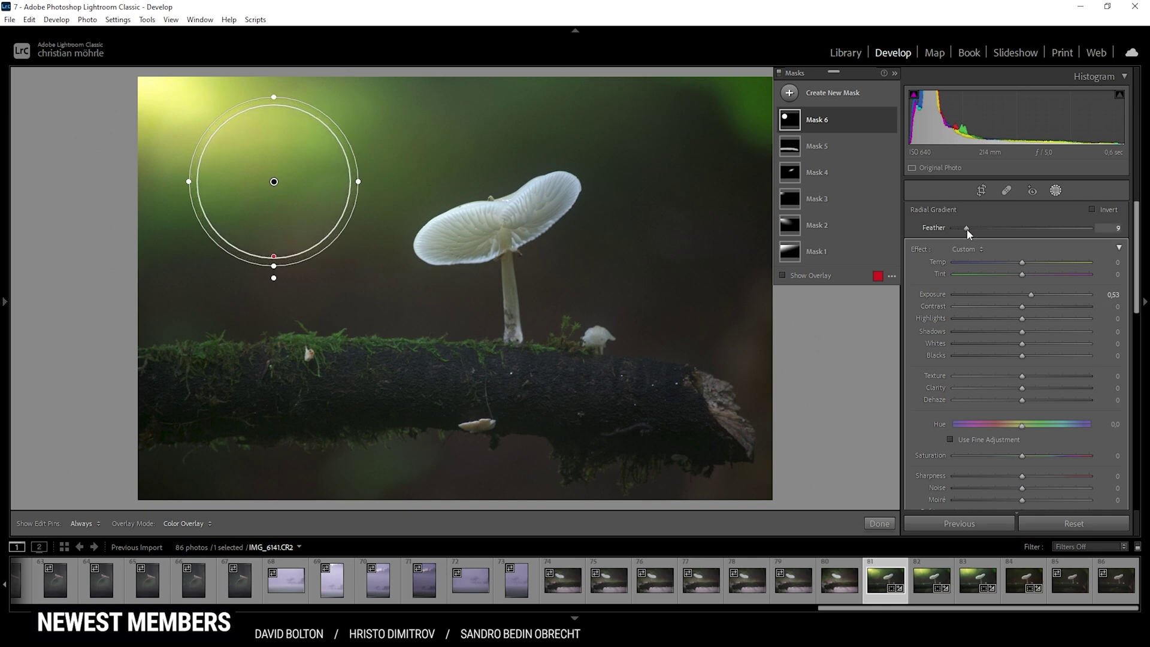
pyautogui.click(1056, 191)
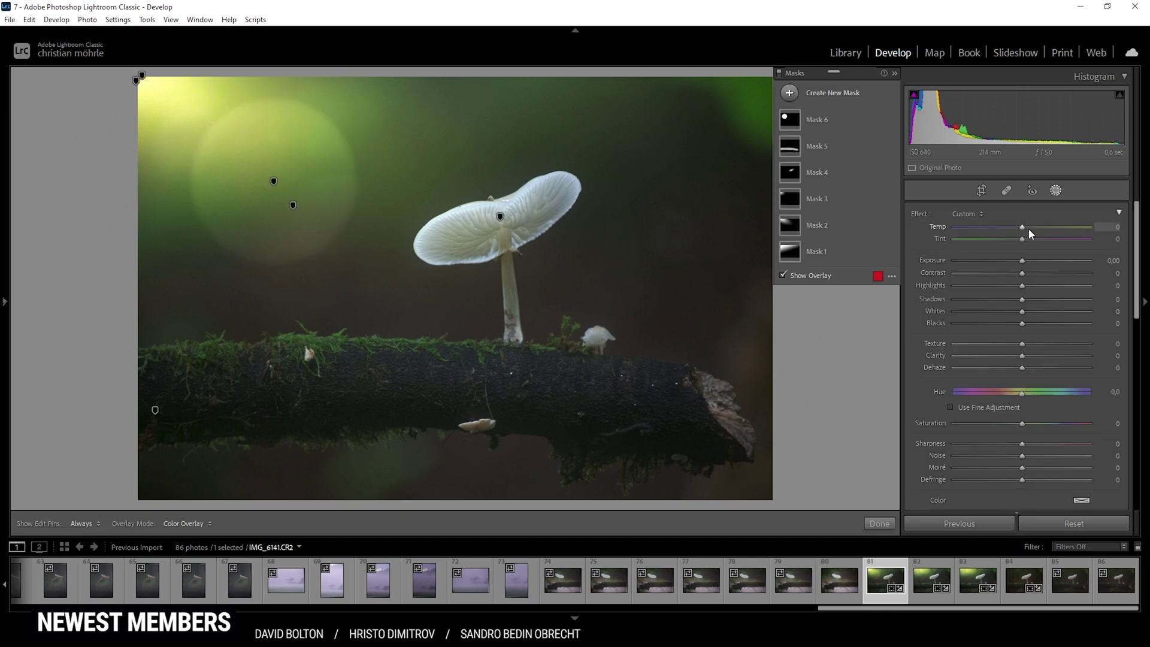
# Subtract a diagonal linear gradient from the circular light mask to fade out its lower-left part
pyautogui.click(837, 120)
pyautogui.click(836, 120)
pyautogui.click(868, 157)
pyautogui.click(892, 239)
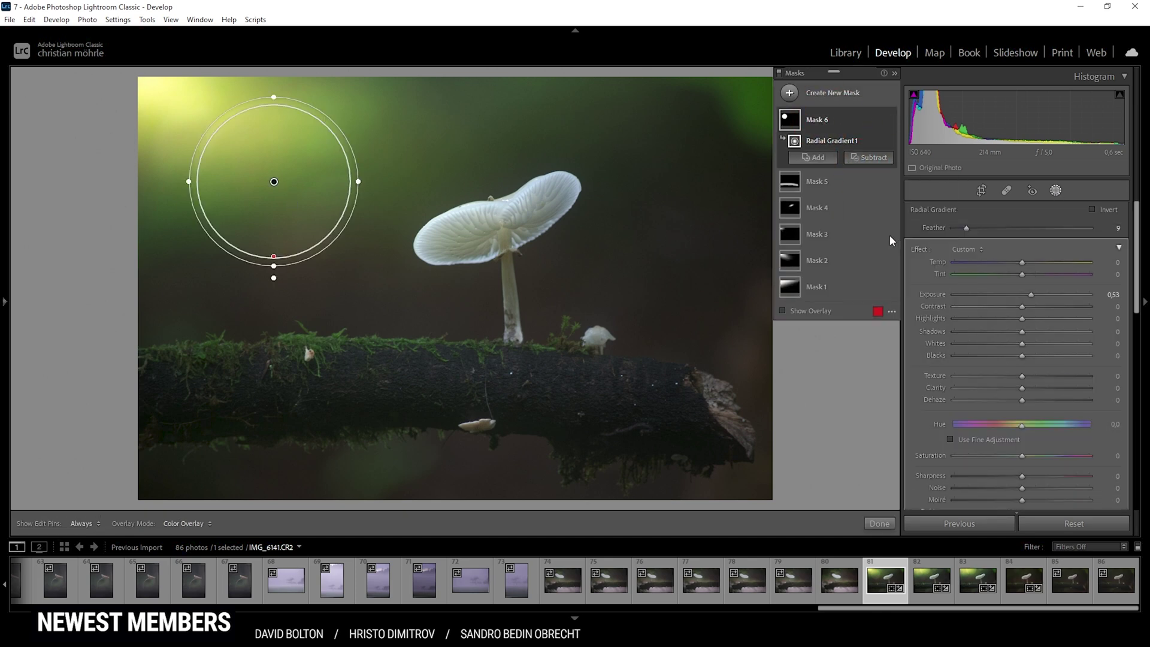
pyautogui.moveTo(160, 352); pyautogui.dragTo(260, 213)
pyautogui.moveTo(288, 173); pyautogui.dragTo(295, 167)
pyautogui.click(1055, 190)
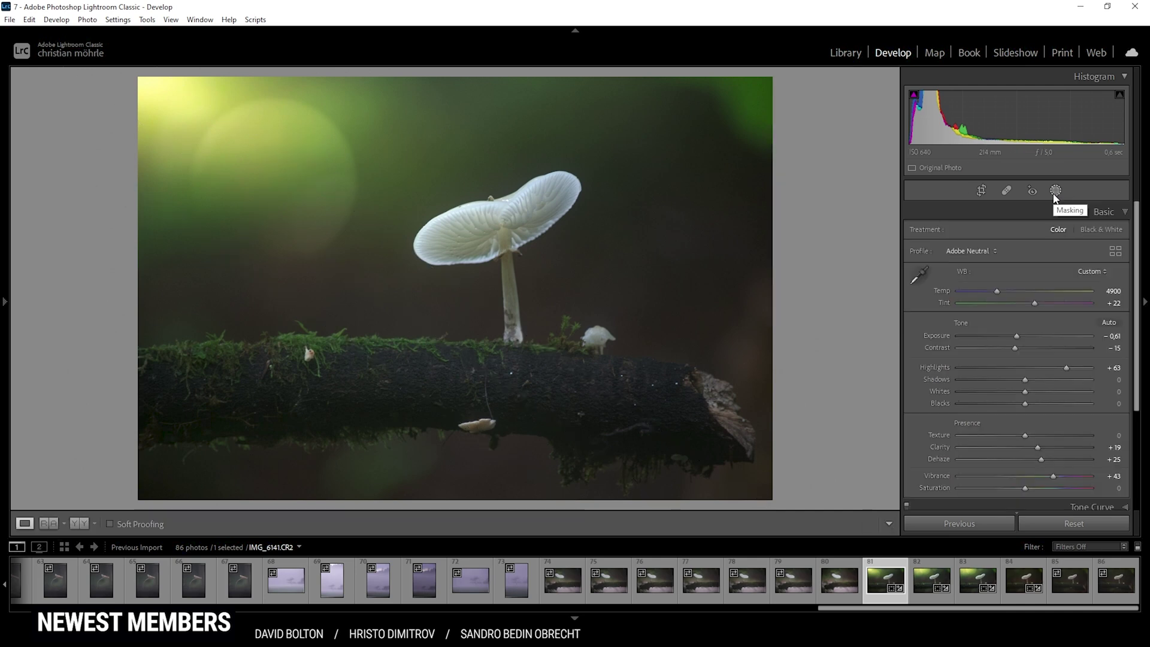
pyautogui.click(1056, 192)
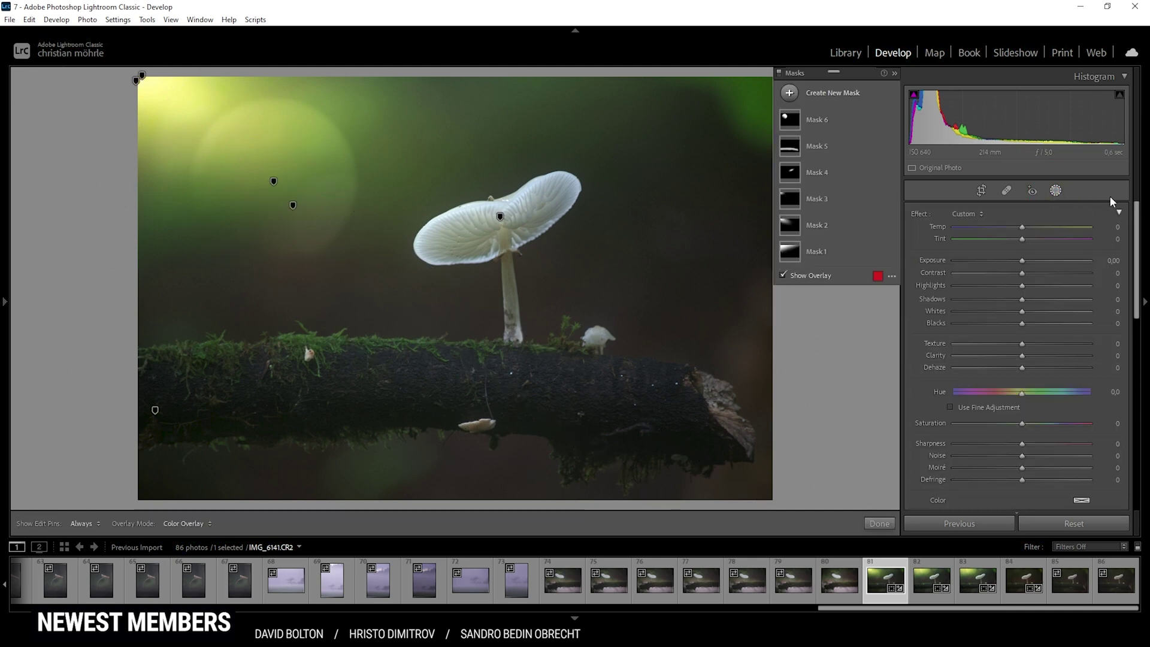
# Add a smaller radial gradient to the same mask at the photo's upper edge, above the mushroom cap, with Feather 14
pyautogui.click(816, 120)
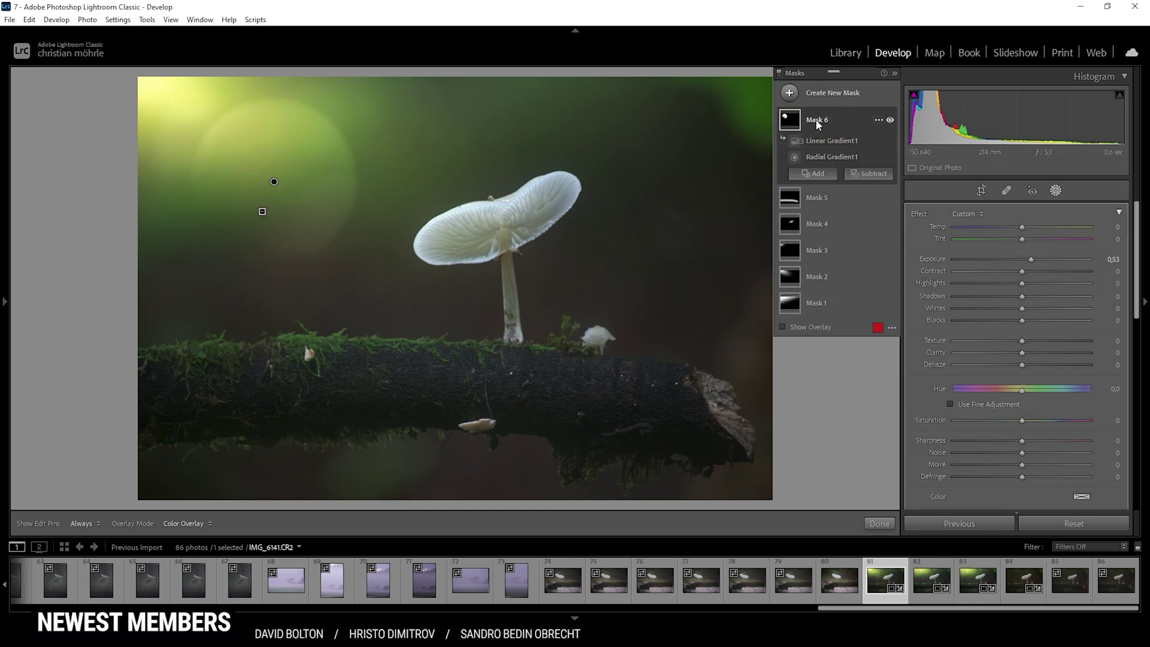
pyautogui.click(816, 173)
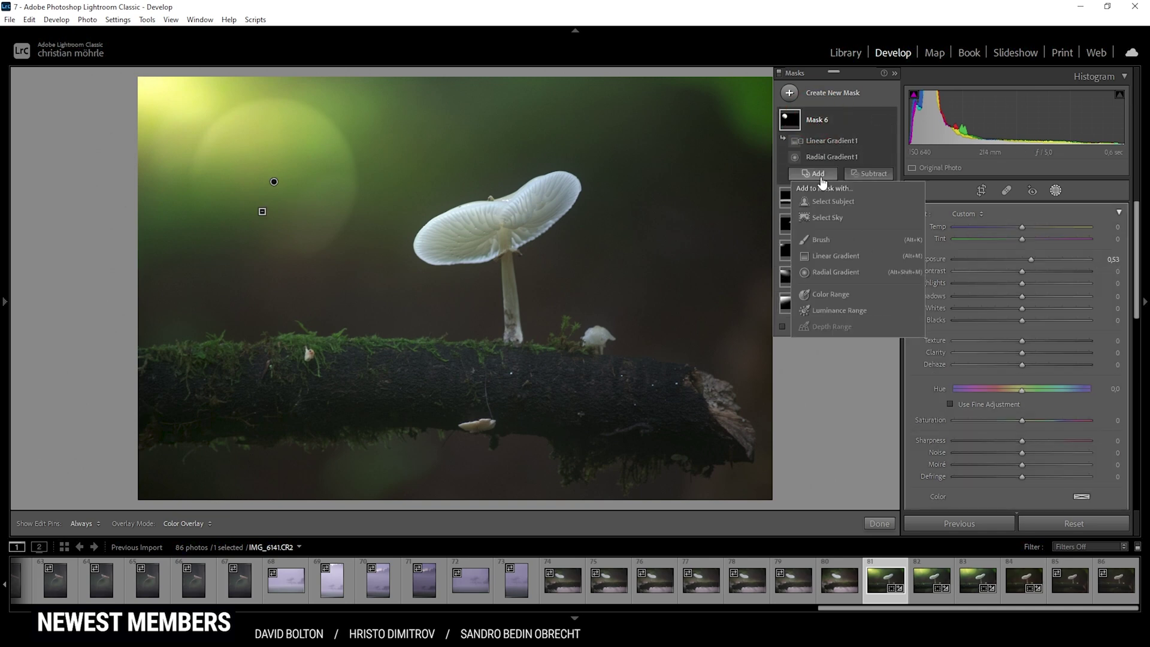
pyautogui.click(846, 273)
pyautogui.moveTo(427, 111)
pyautogui.mouseDown()
pyautogui.moveTo(500, 149)
pyautogui.moveTo(426, 103)
pyautogui.moveTo(418, 140)
pyautogui.moveTo(469, 137)
pyautogui.moveTo(421, 120)
pyautogui.moveTo(422, 90)
pyautogui.mouseUp()
pyautogui.moveTo(966, 228)
pyautogui.mouseDown()
pyautogui.moveTo(953, 243)
pyautogui.moveTo(975, 229)
pyautogui.mouseUp()
pyautogui.click(1057, 190)
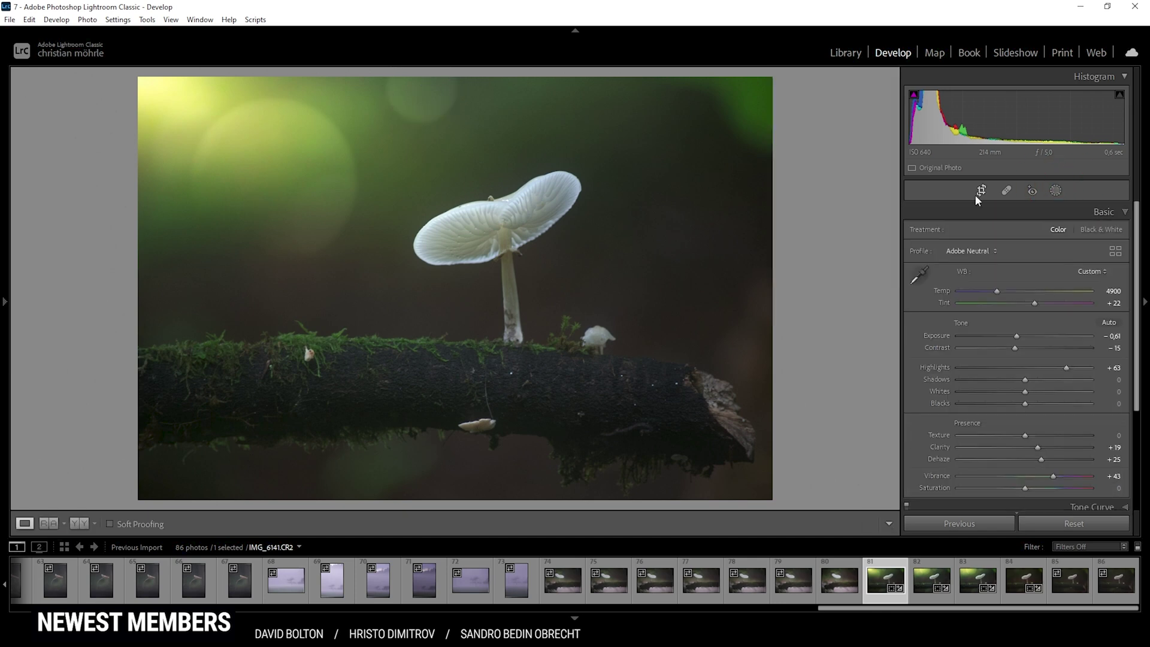
pyautogui.click(1057, 194)
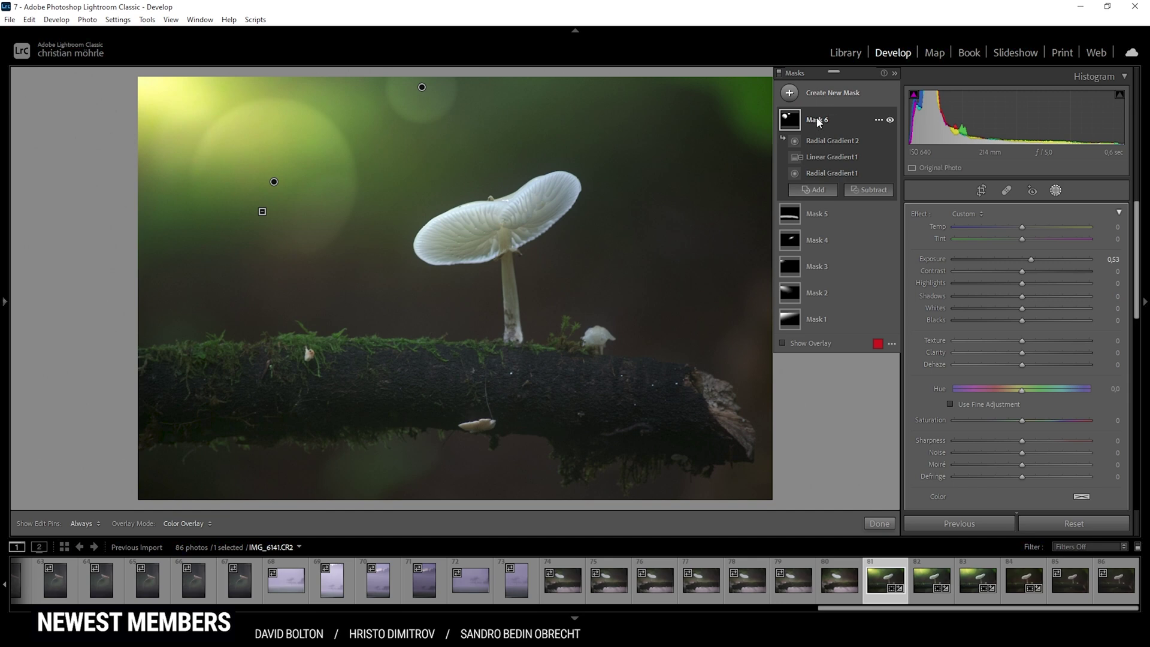
# Add a separate small radial gradient mask overlapping the large light circle's edge, with Exposure 0.28 and Feather 12
pyautogui.click(790, 94)
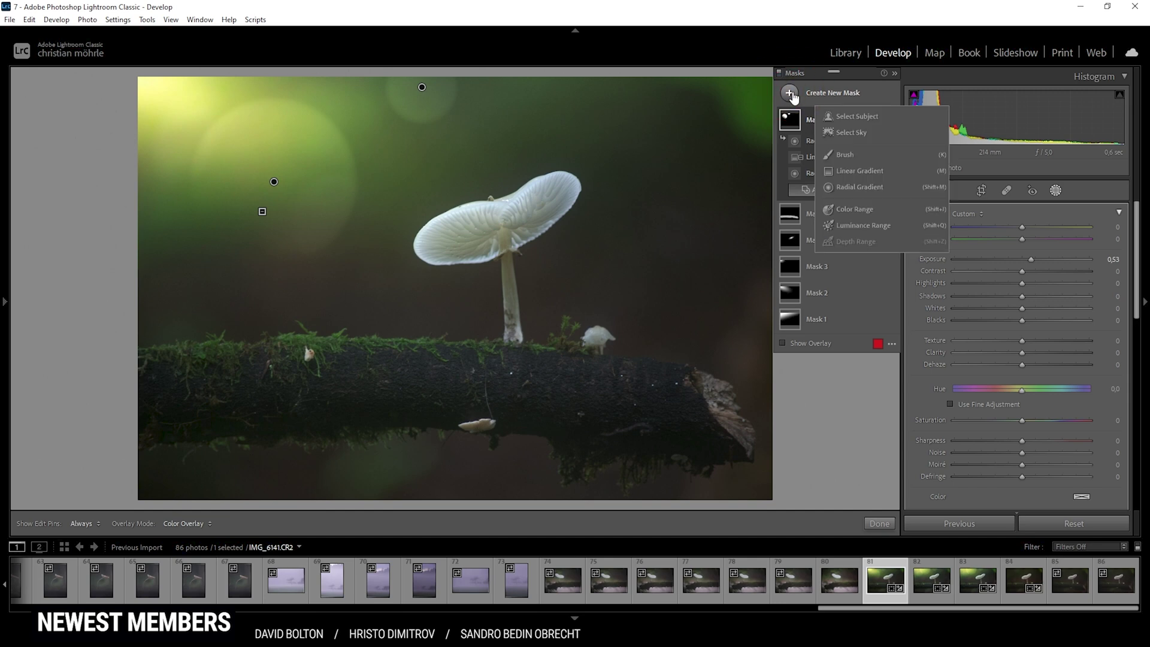
pyautogui.click(871, 187)
pyautogui.moveTo(359, 154); pyautogui.dragTo(420, 195)
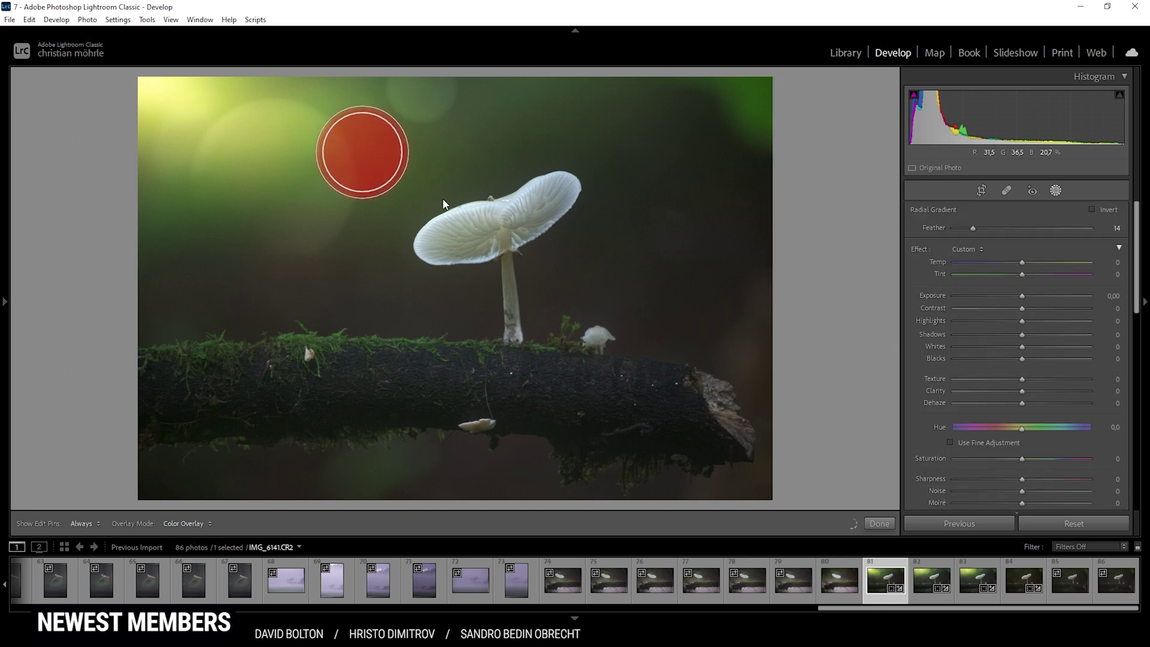
pyautogui.moveTo(367, 154); pyautogui.dragTo(368, 177)
pyautogui.moveTo(1022, 295); pyautogui.dragTo(1027, 299)
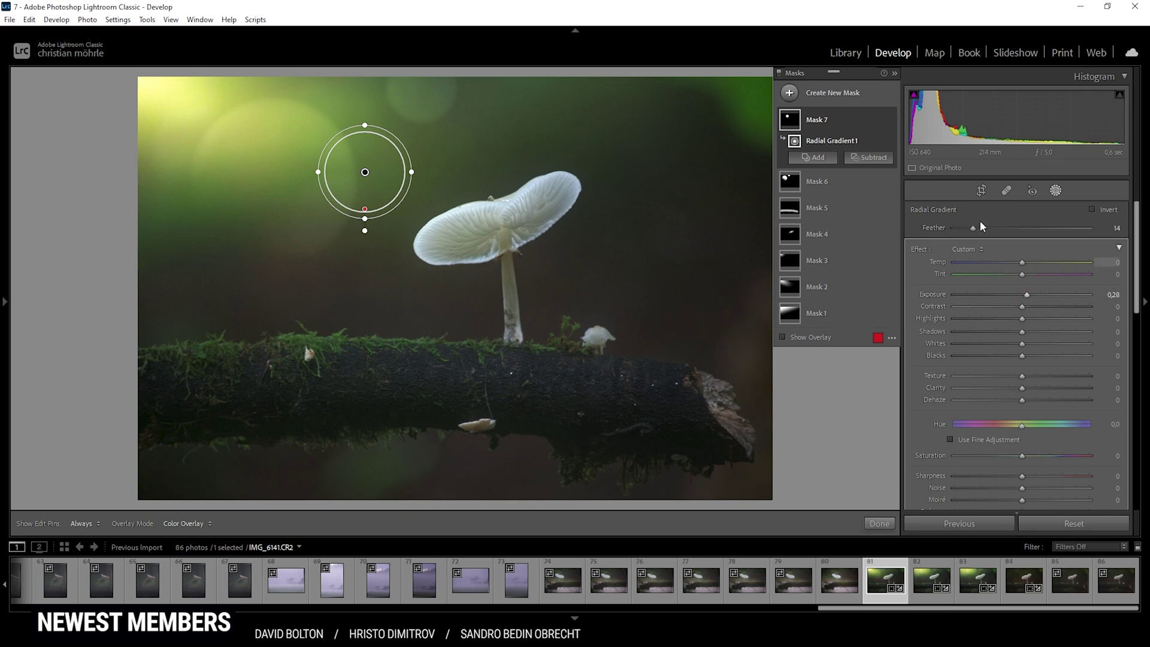
pyautogui.moveTo(972, 228); pyautogui.dragTo(972, 229)
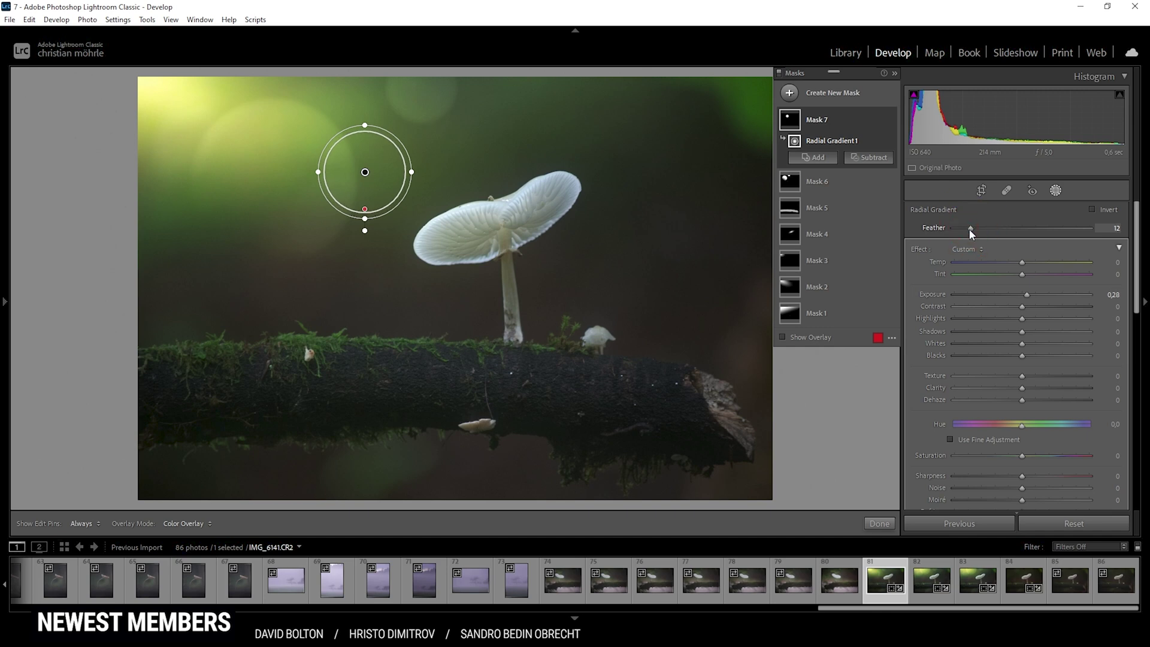
pyautogui.click(1055, 190)
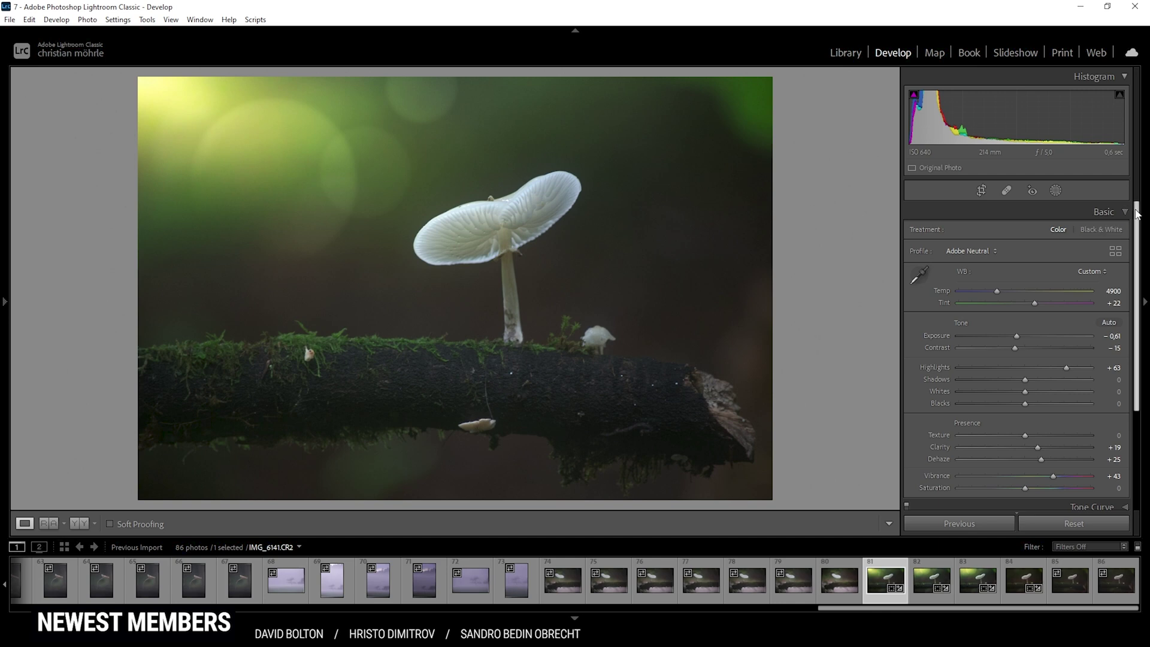
# Fine-tune the photo's yellow, aqua and blue tones with the HSL saturation adjustments
pyautogui.moveTo(1136, 214); pyautogui.dragTo(1132, 368)
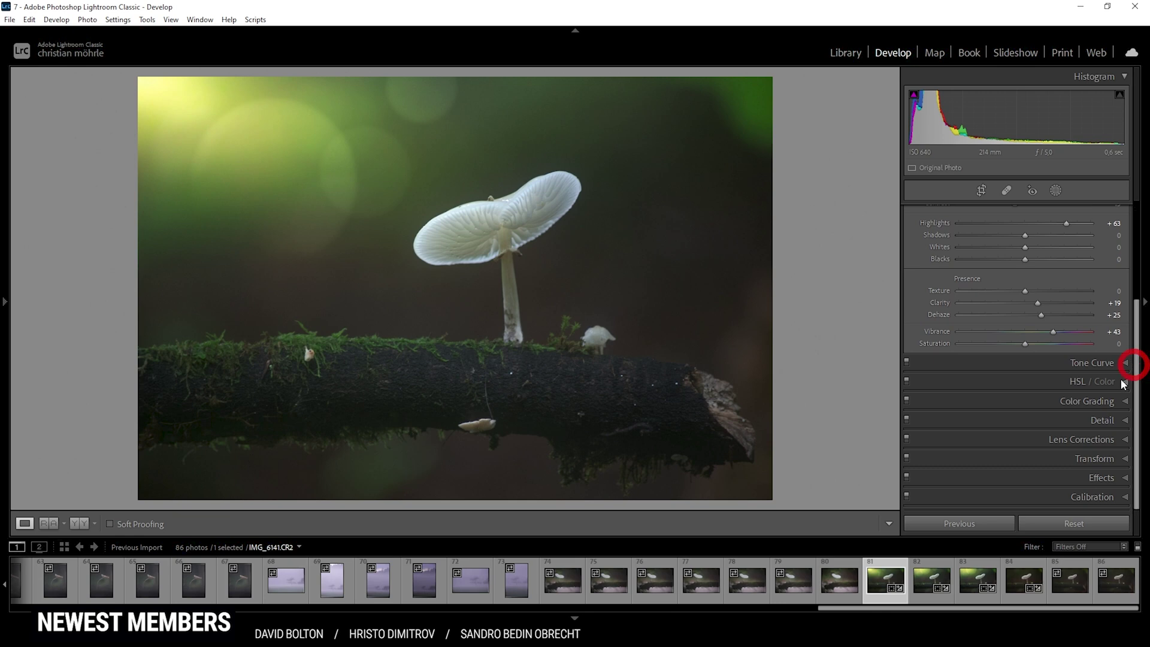
pyautogui.click(1038, 379)
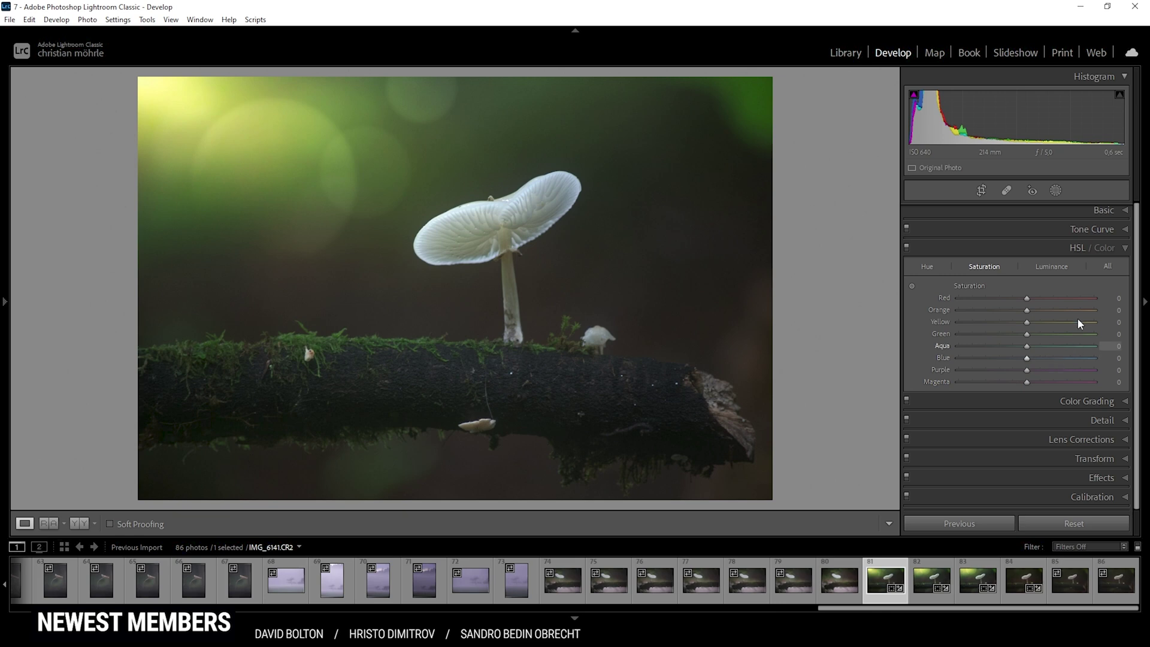
pyautogui.moveTo(1027, 320); pyautogui.dragTo(1029, 334)
pyautogui.moveTo(1038, 348); pyautogui.dragTo(1041, 349)
pyautogui.moveTo(1032, 362); pyautogui.dragTo(1049, 361)
pyautogui.moveTo(1063, 358); pyautogui.dragTo(1048, 358)
# Color-grade the highlights with Hue 41 and Saturation 7, and the midtones with Hue 84 and Saturation 7
pyautogui.click(1017, 400)
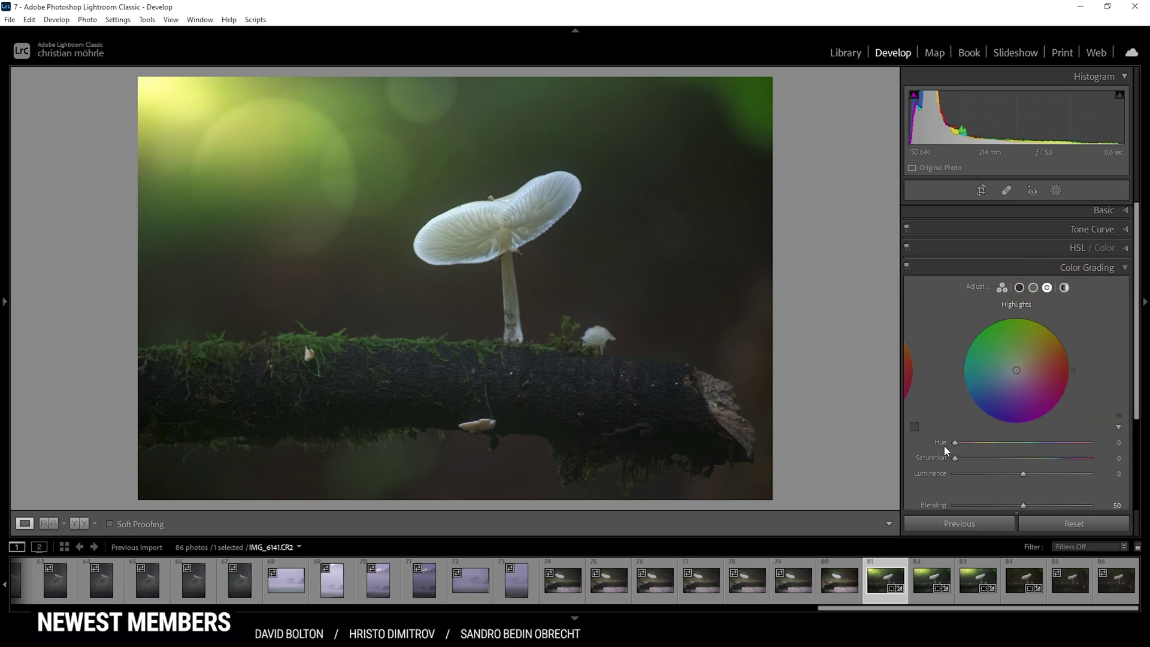
pyautogui.moveTo(961, 444)
pyautogui.mouseDown()
pyautogui.moveTo(979, 446)
pyautogui.moveTo(958, 458)
pyautogui.moveTo(968, 460)
pyautogui.mouseUp()
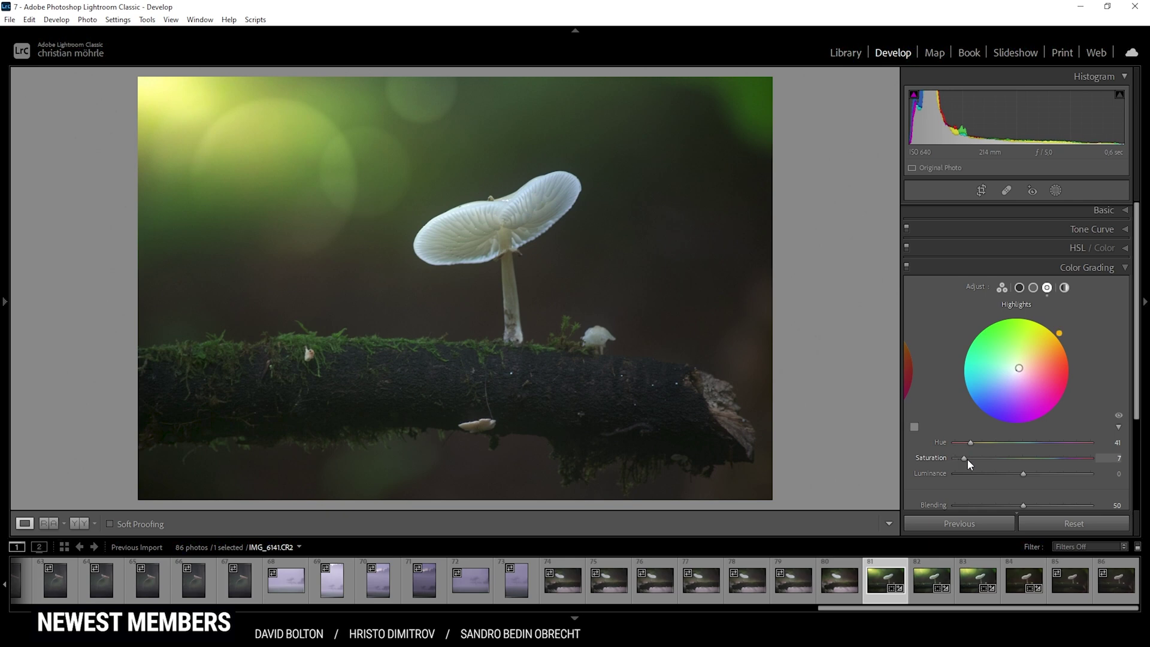
pyautogui.click(1031, 288)
pyautogui.moveTo(993, 443); pyautogui.dragTo(988, 447)
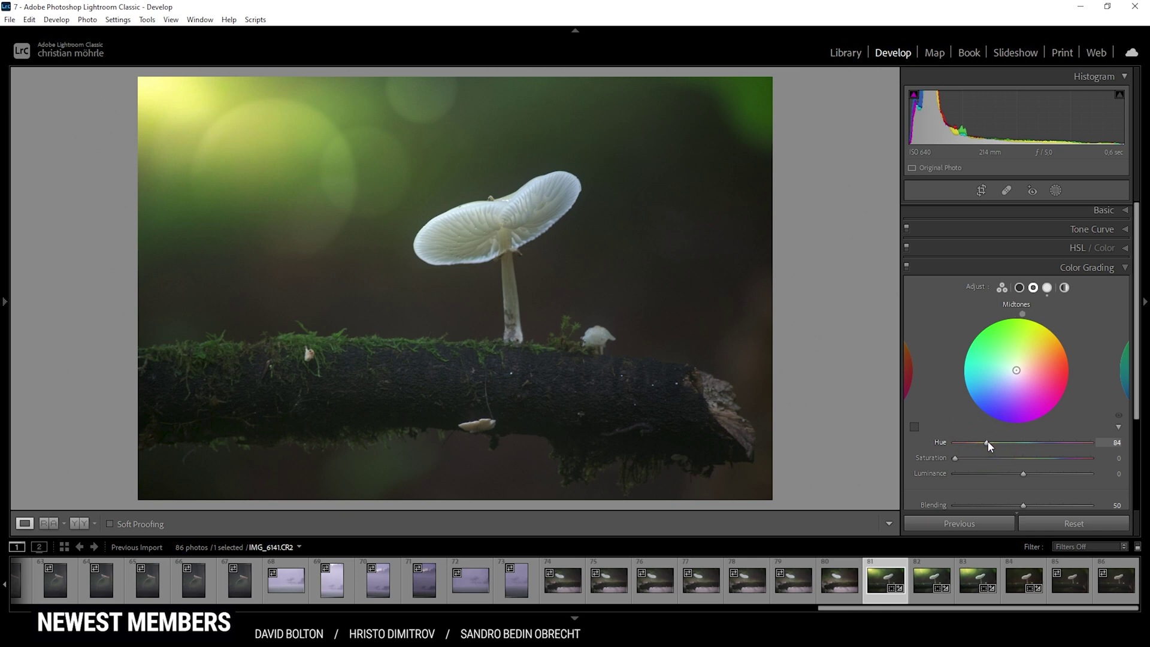
pyautogui.moveTo(955, 459); pyautogui.dragTo(962, 459)
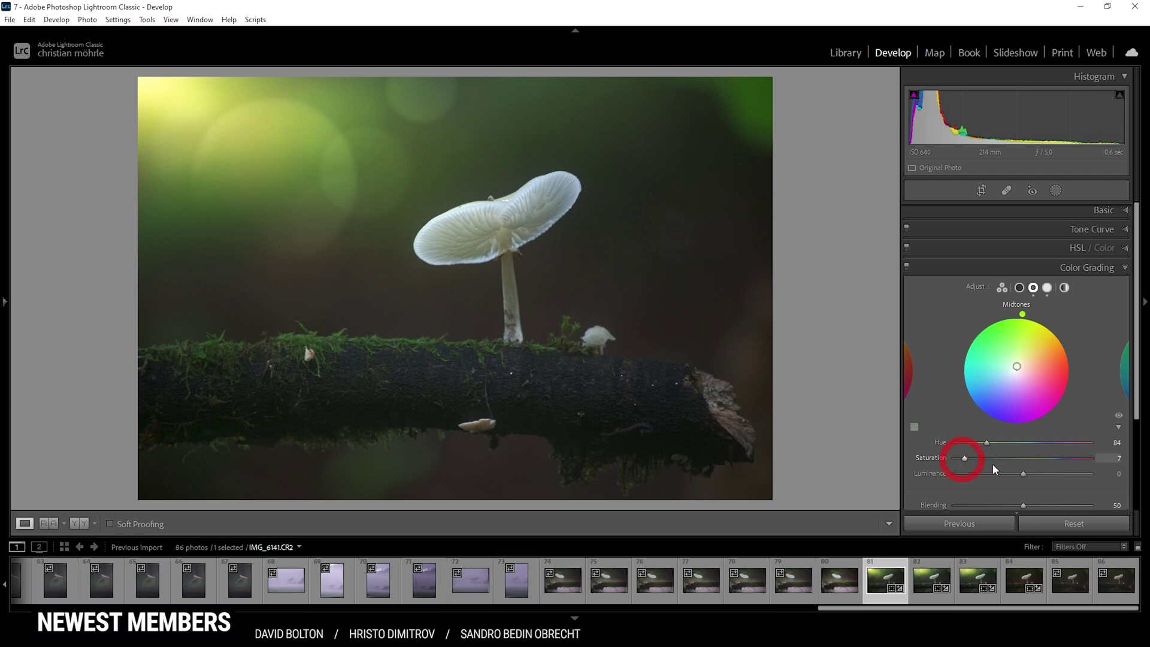
# Color-grade the shadows with Hue 213 and Saturation 5
pyautogui.click(1047, 288)
pyautogui.click(1020, 290)
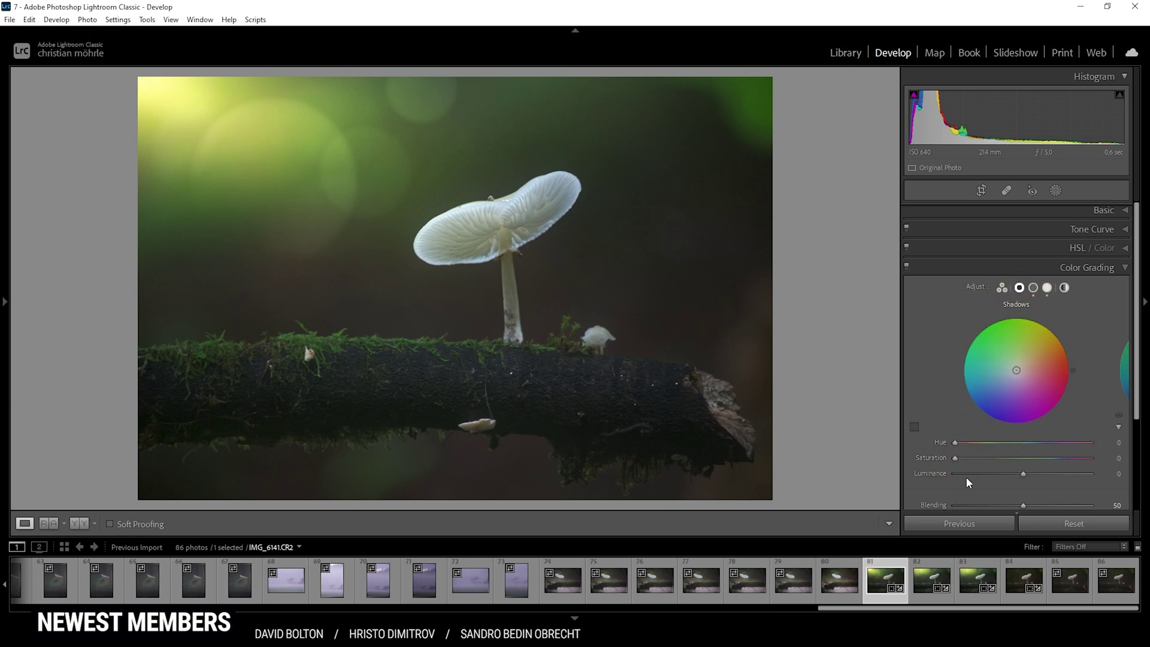
pyautogui.moveTo(956, 441); pyautogui.dragTo(1036, 447)
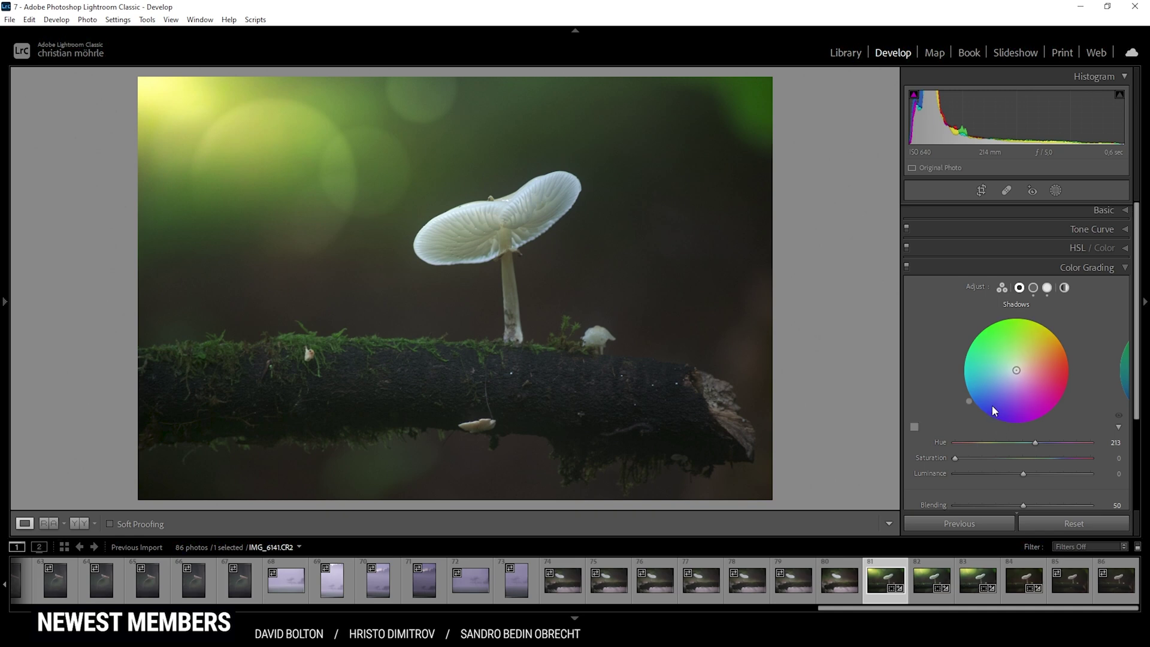
pyautogui.moveTo(953, 460); pyautogui.dragTo(962, 457)
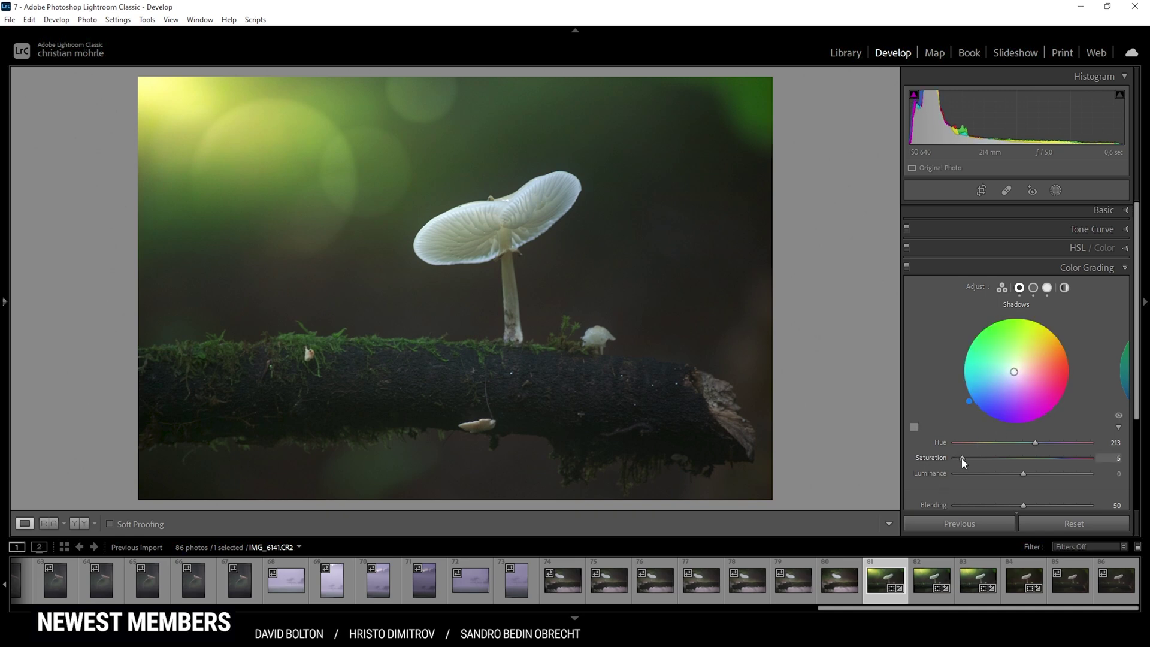
pyautogui.click(1105, 267)
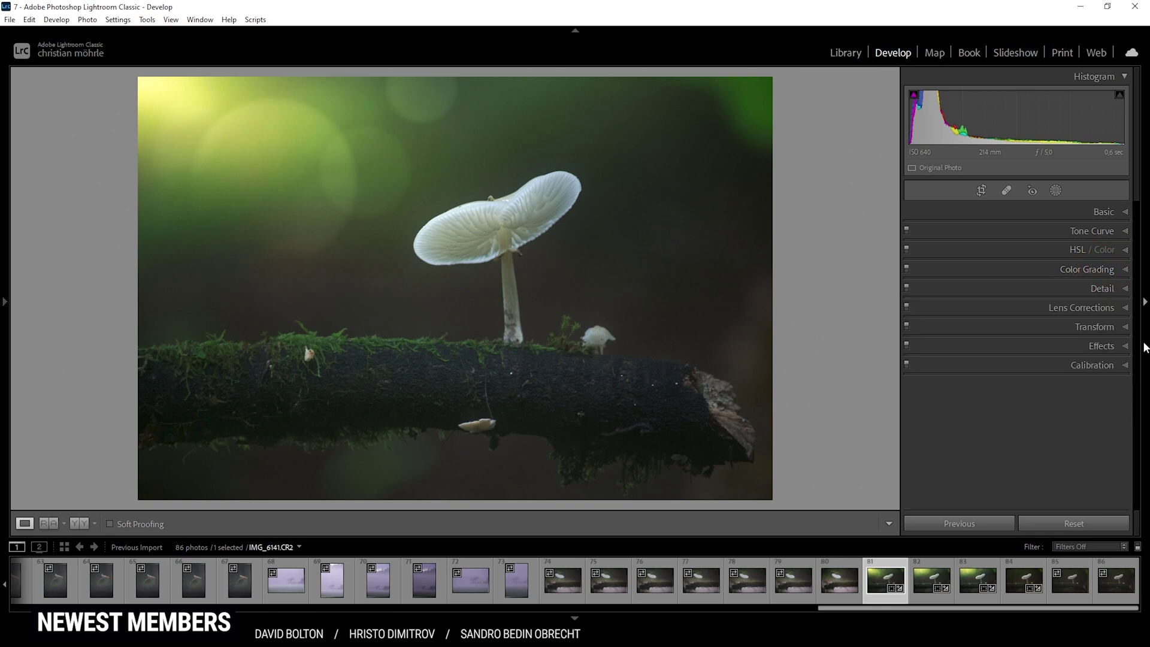
# Sharpen the photo with Amount 111, Radius 0.5, Detail 100 and Masking 57
pyautogui.click(1090, 287)
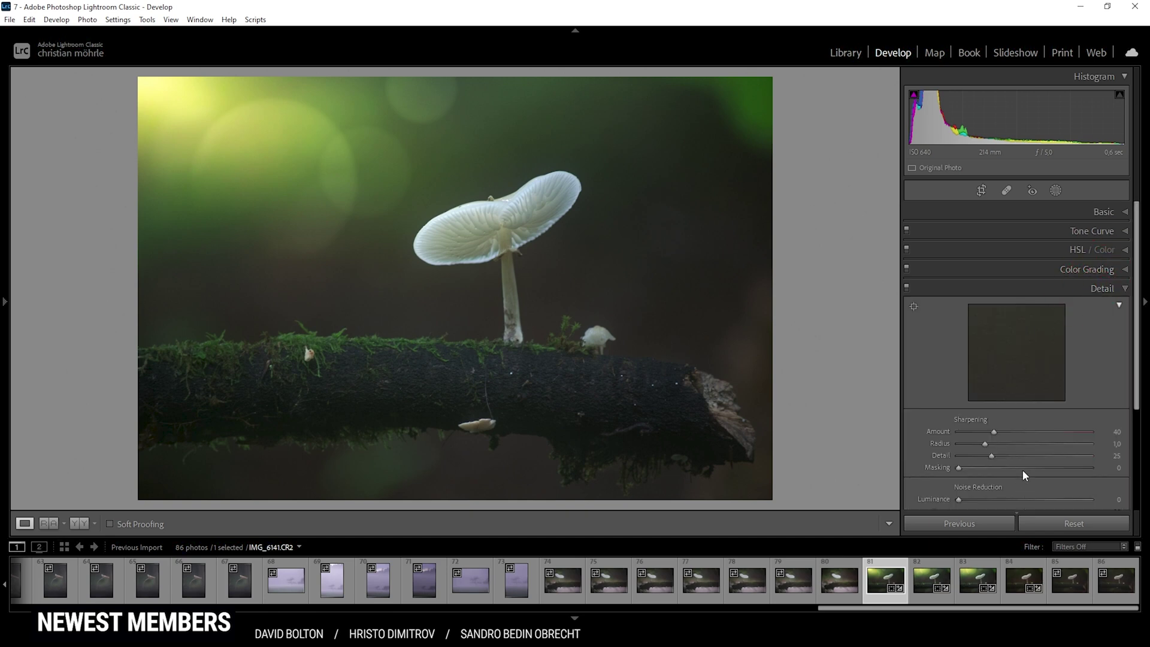
pyautogui.moveTo(984, 443); pyautogui.dragTo(1034, 477)
pyautogui.click(1056, 439)
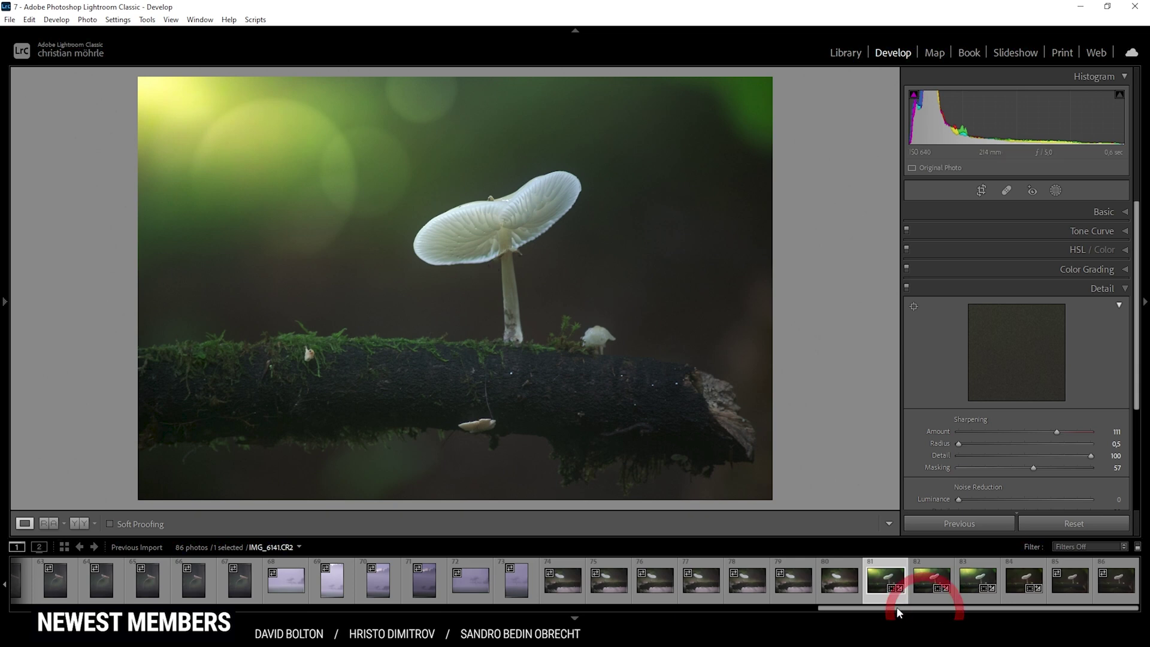
# Synchronize all settings, including every mask, from IMG_6141 to the remaining mushroom frames through the last photo, replacing their existing masks
pyautogui.keyDown('shift'); pyautogui.click(1112, 593); pyautogui.keyUp('shift')
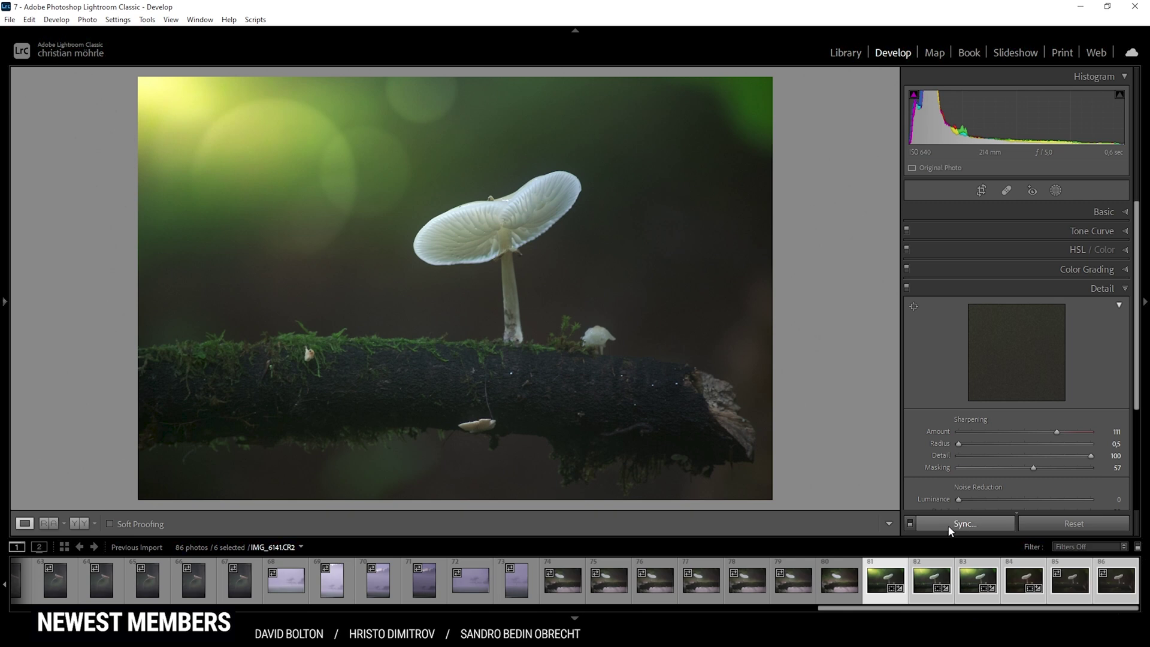
pyautogui.click(947, 526)
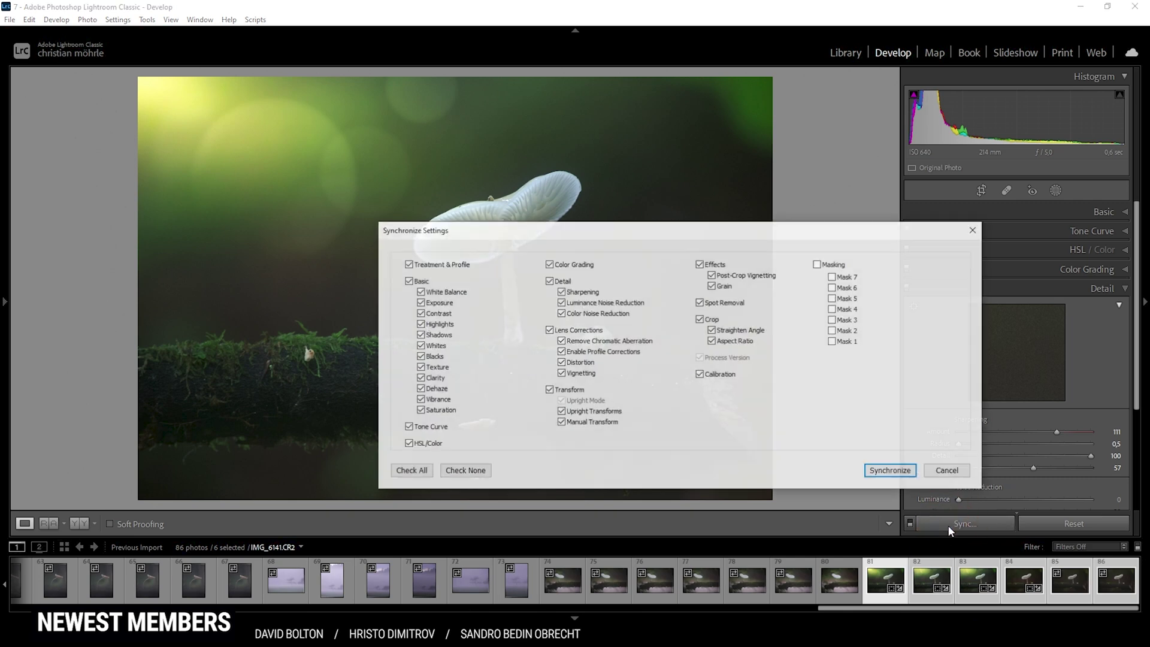
pyautogui.click(410, 471)
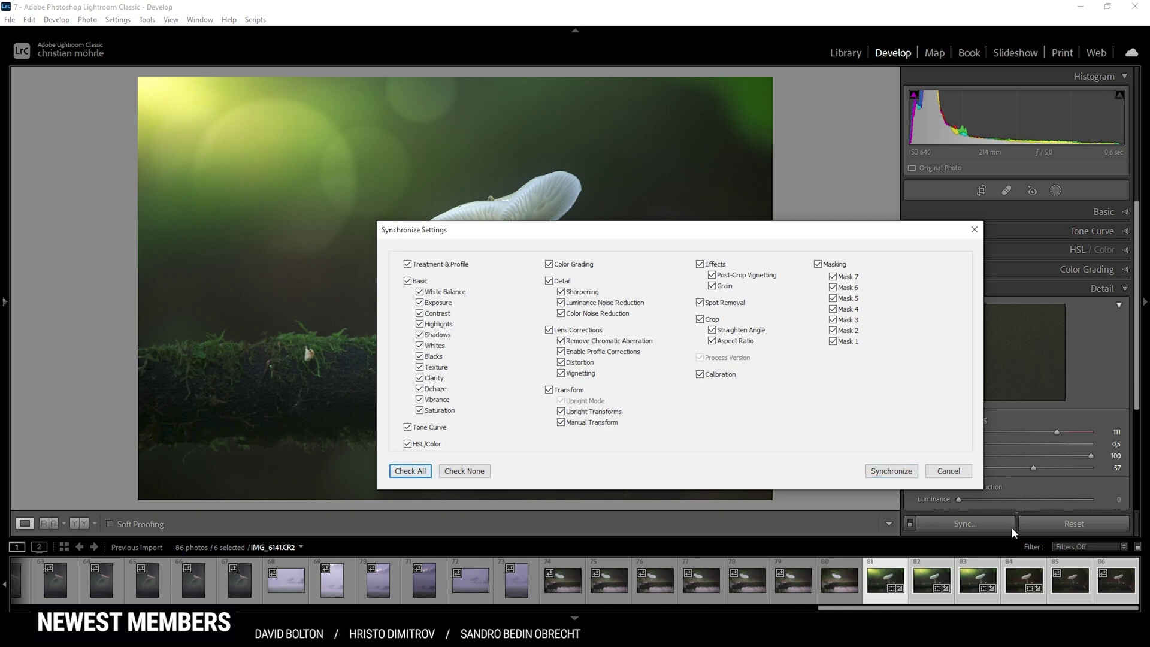
pyautogui.click(891, 474)
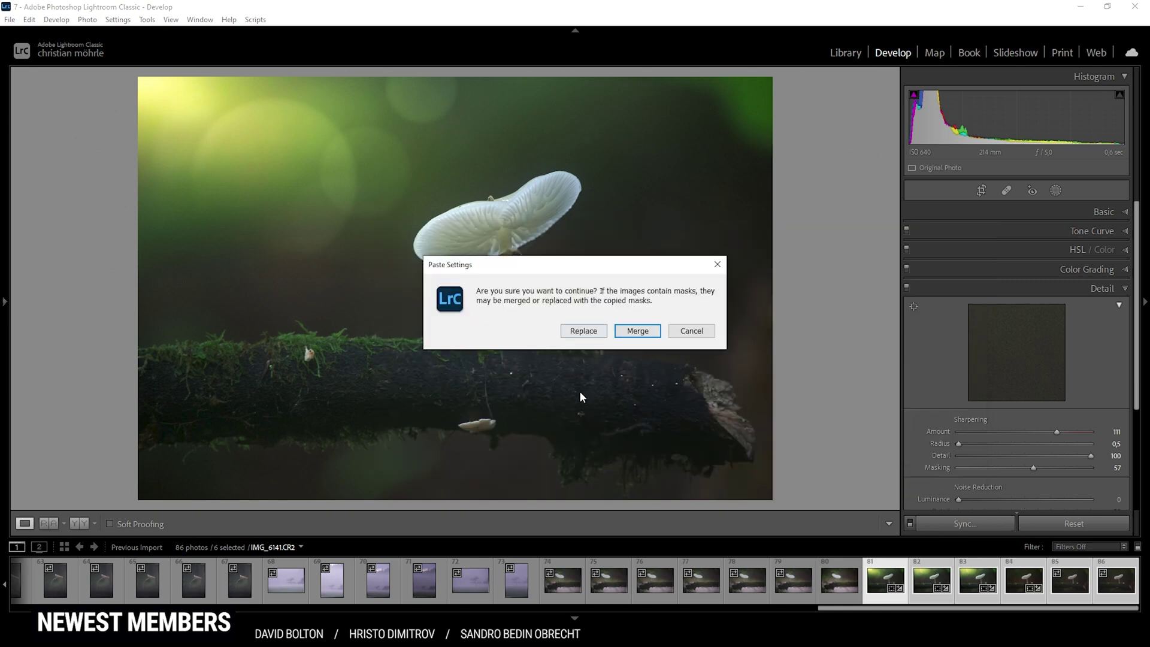
pyautogui.click(583, 332)
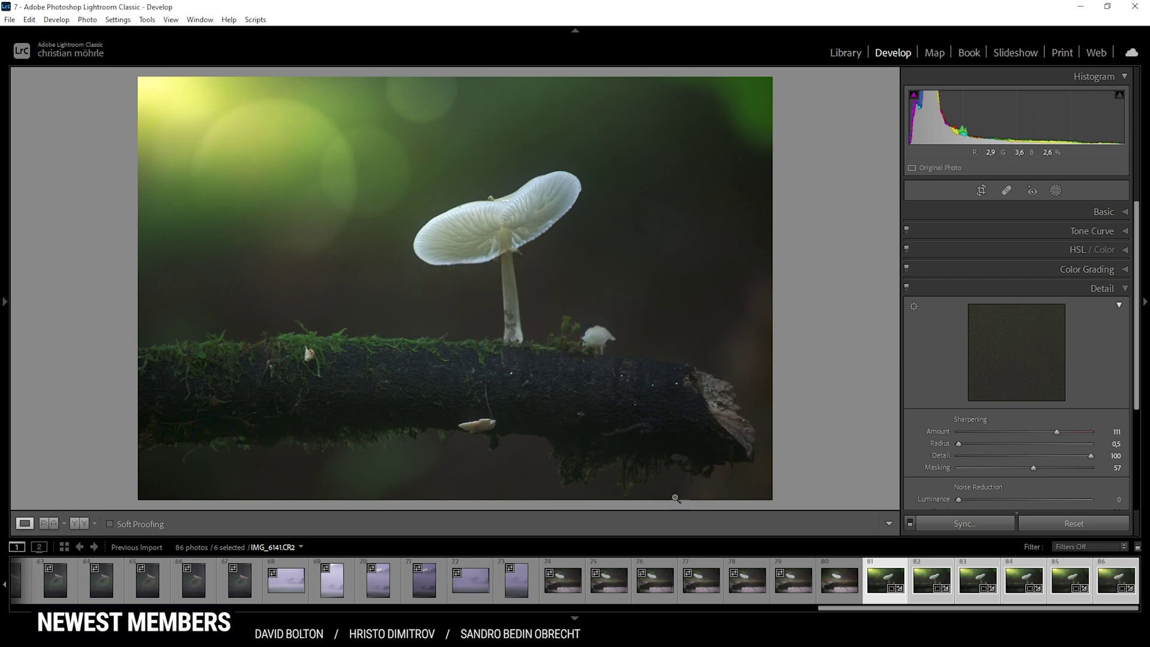
# Open the selected mushroom frames for editing in Adobe Photoshop 2022
pyautogui.rightClick(881, 584)
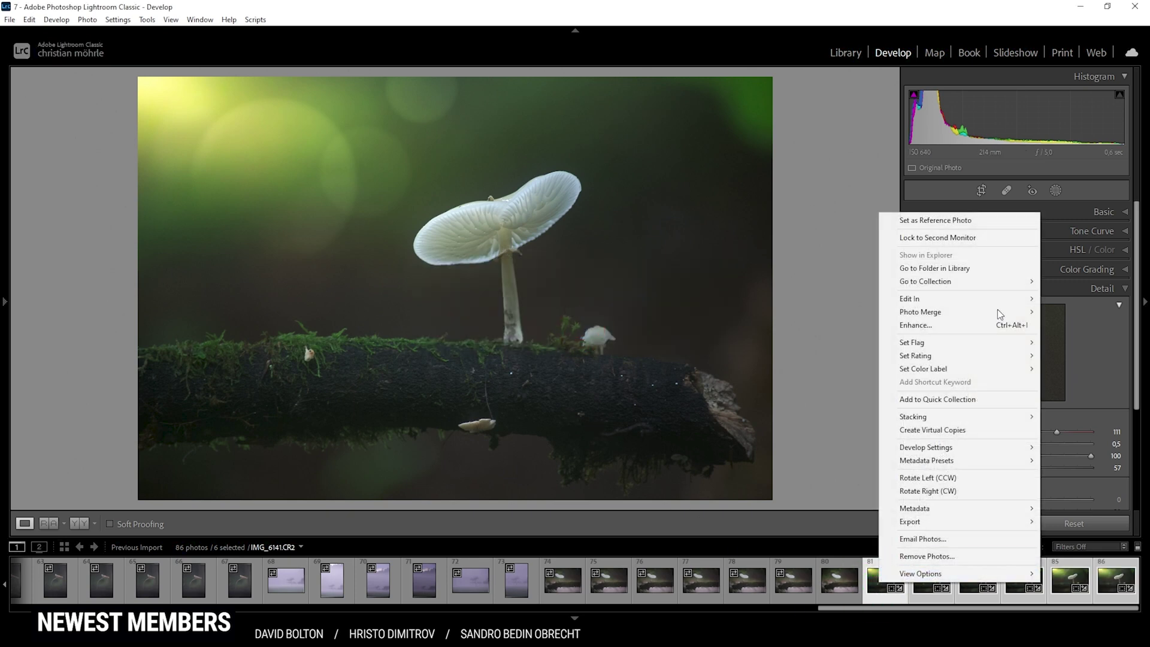
pyautogui.moveTo(997, 300)
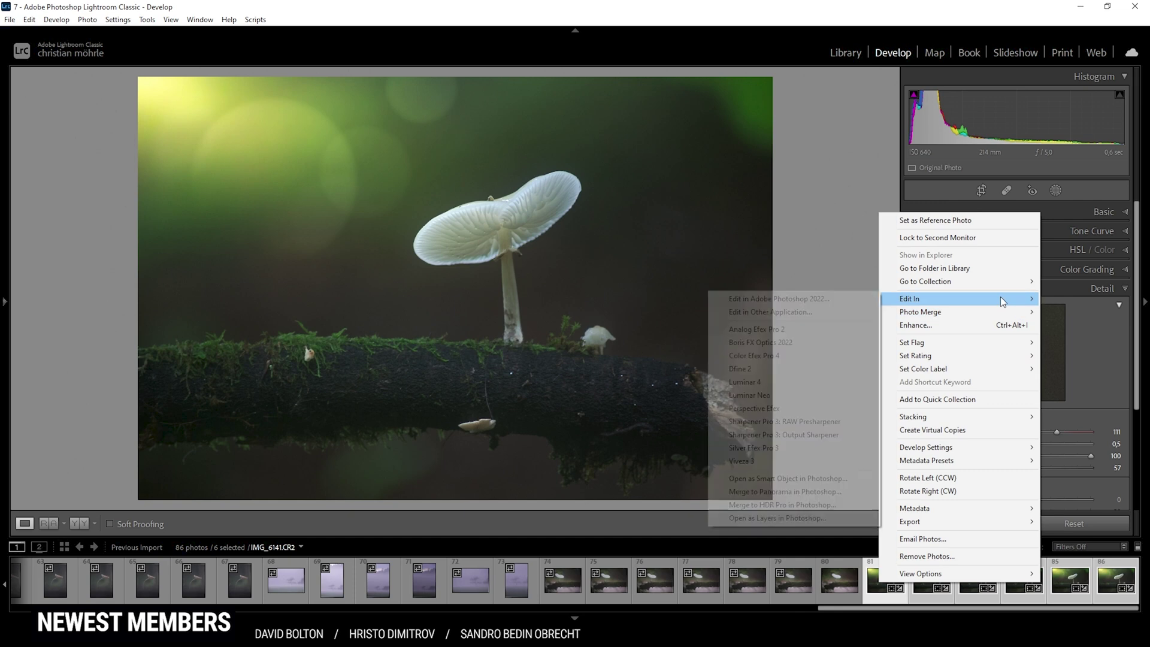
pyautogui.click(819, 299)
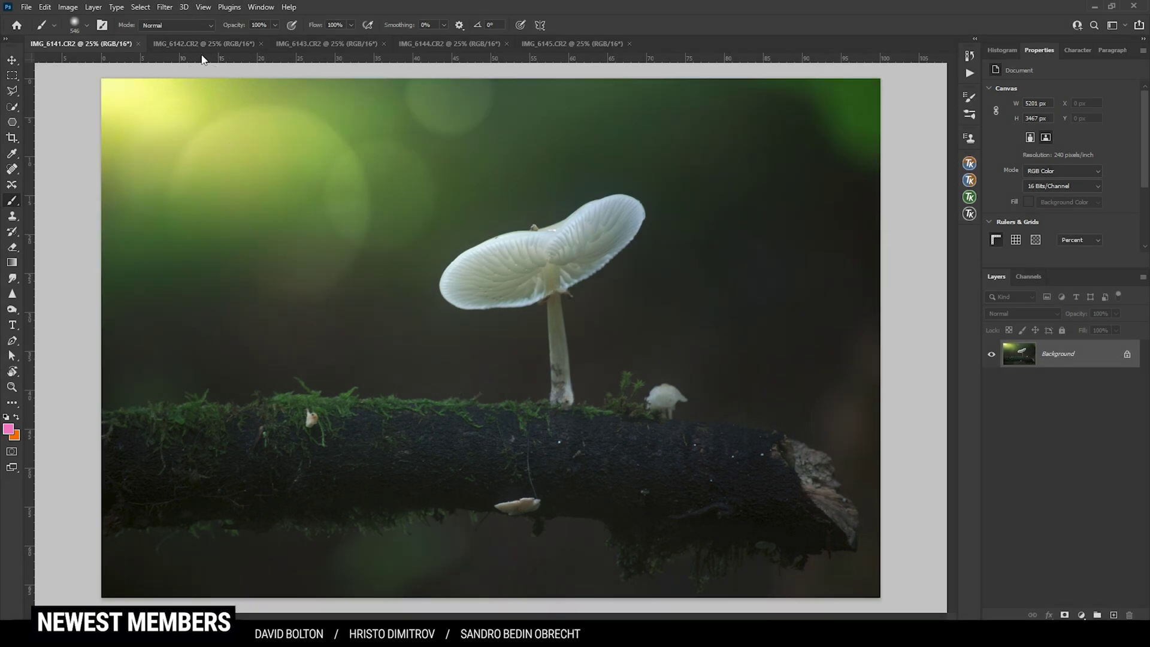
# Copy IMG_6142, IMG_6143 and another frame into the IMG_6141 document as three full-size layers, and unlock its Background layer
pyautogui.click(203, 43)
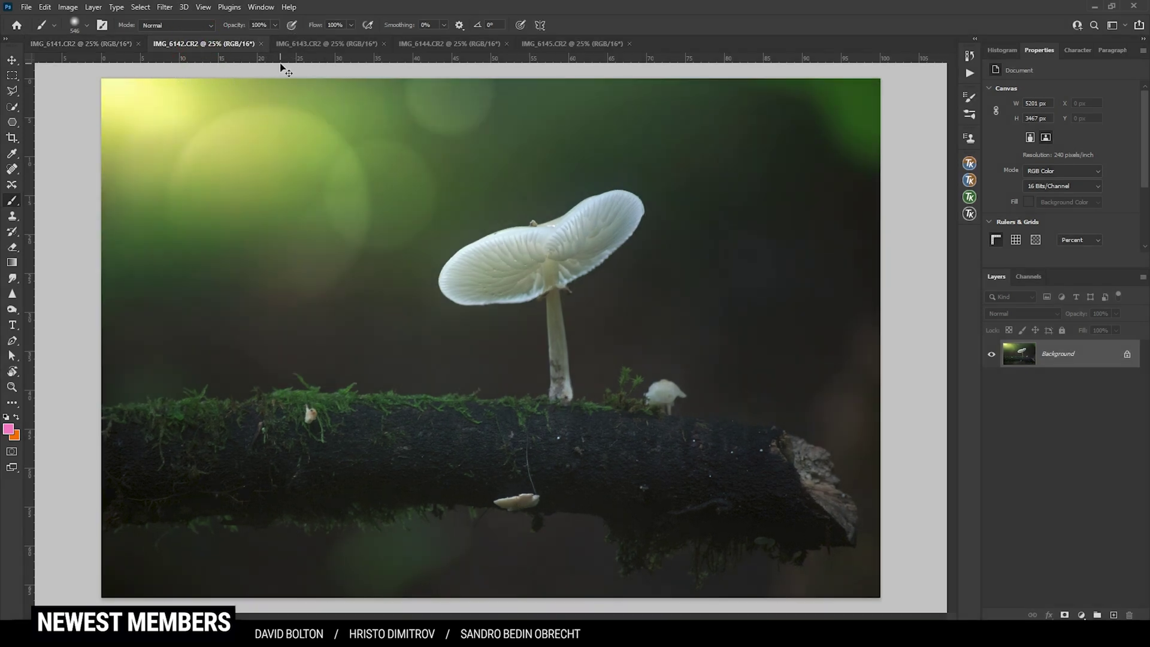
pyautogui.hotkey('ctrl', 'a')
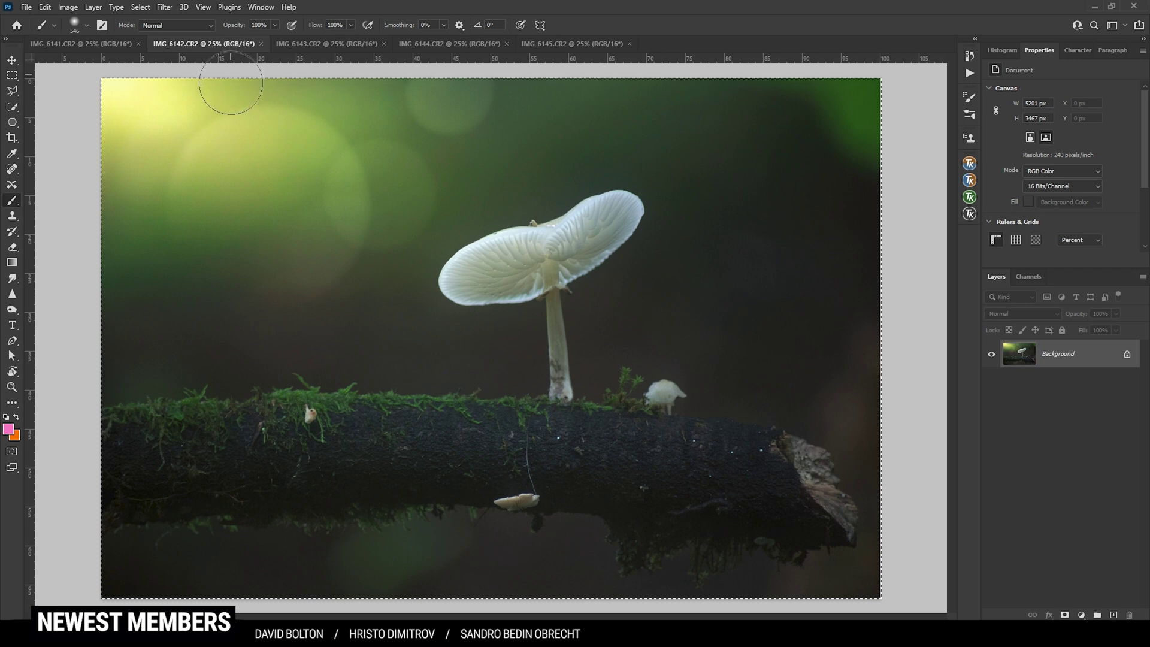
pyautogui.click(95, 47)
pyautogui.hotkey('ctrl', 'v')
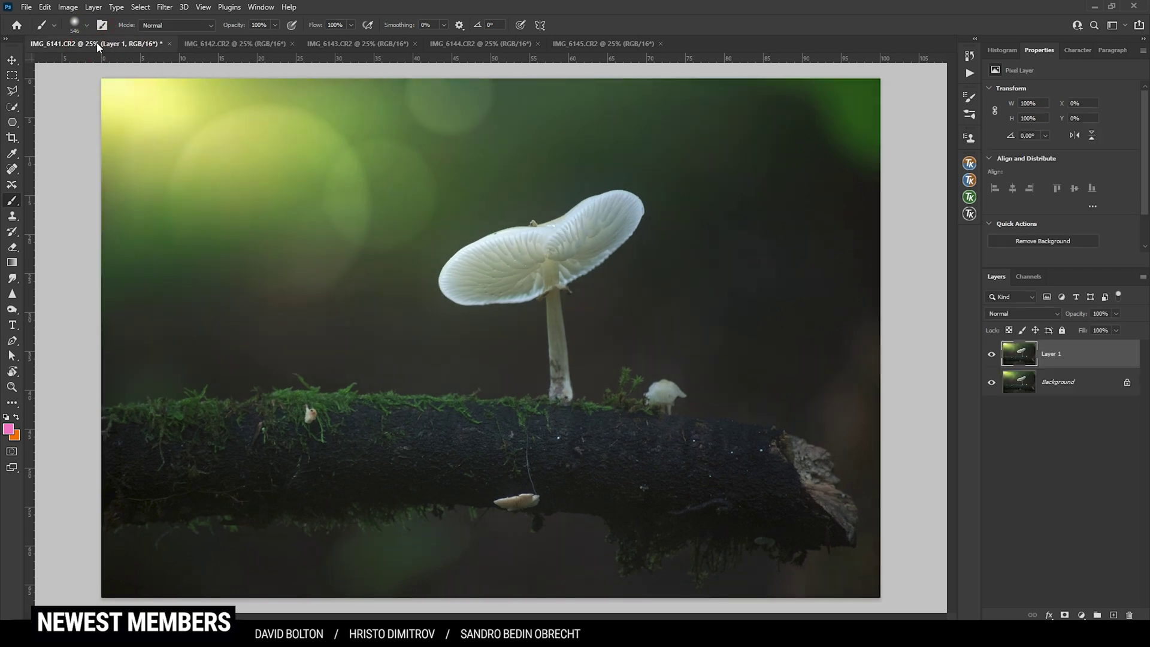
pyautogui.click(358, 44)
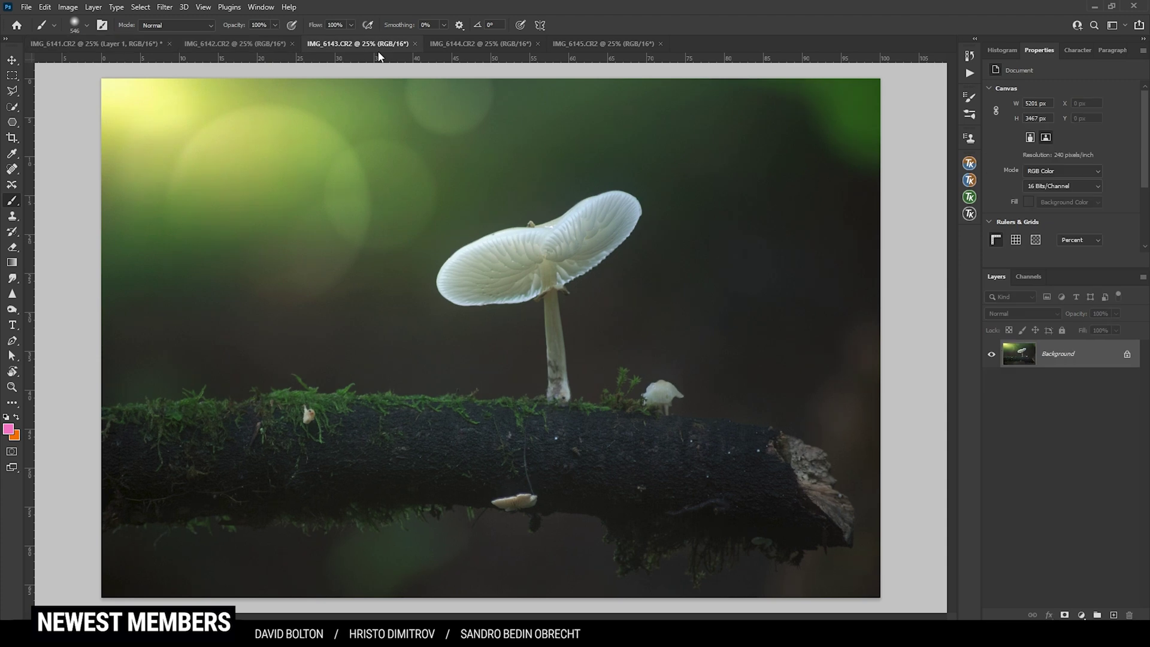
pyautogui.hotkey('ctrl', 'a')
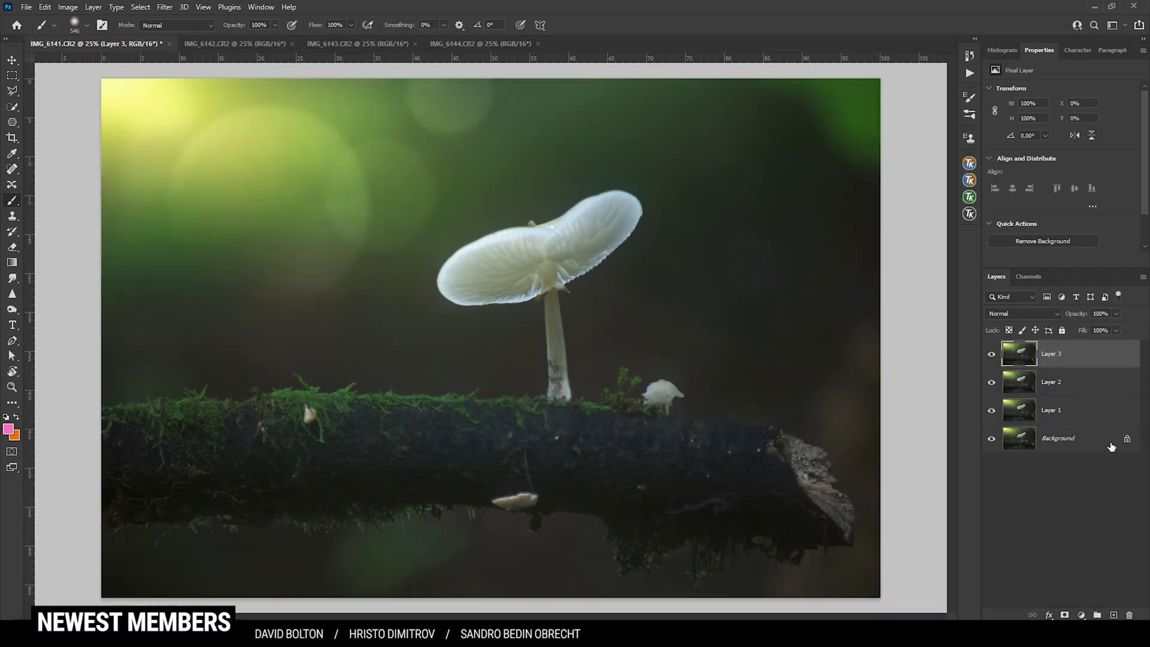
pyautogui.click(1127, 439)
# Toggle the visibility of the layers above Layer 0 to compare the mushroom's position and focus between frames
pyautogui.click(991, 354)
pyautogui.click(992, 382)
pyautogui.click(992, 411)
pyautogui.click(992, 410)
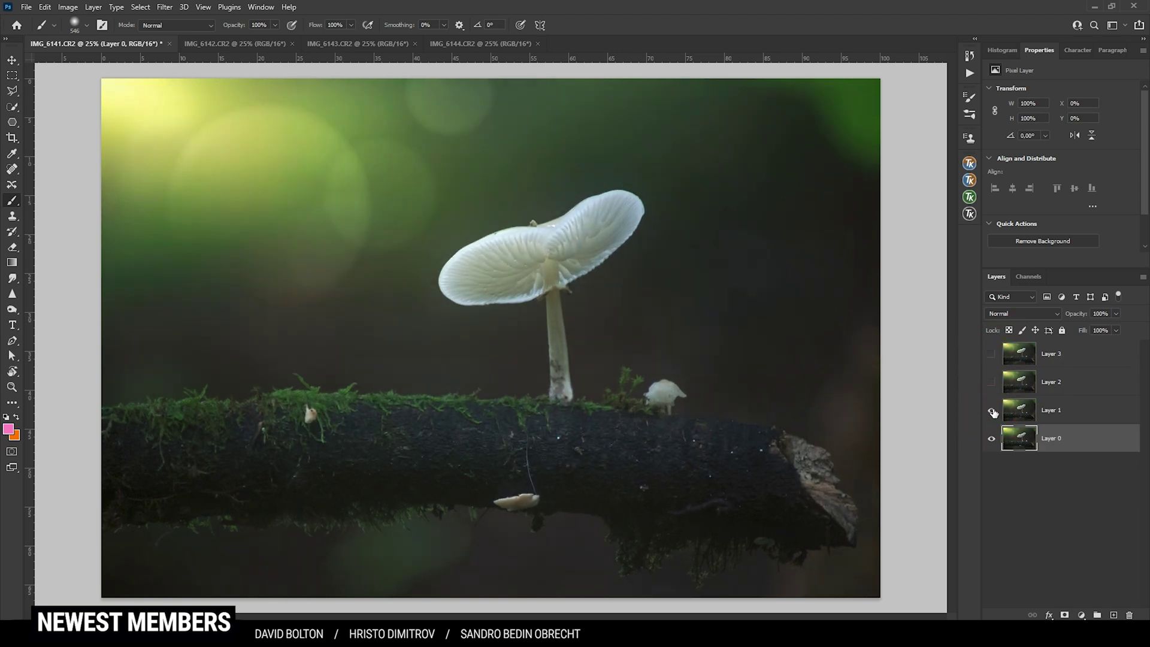
pyautogui.click(991, 382)
pyautogui.click(991, 354)
pyautogui.click(991, 411)
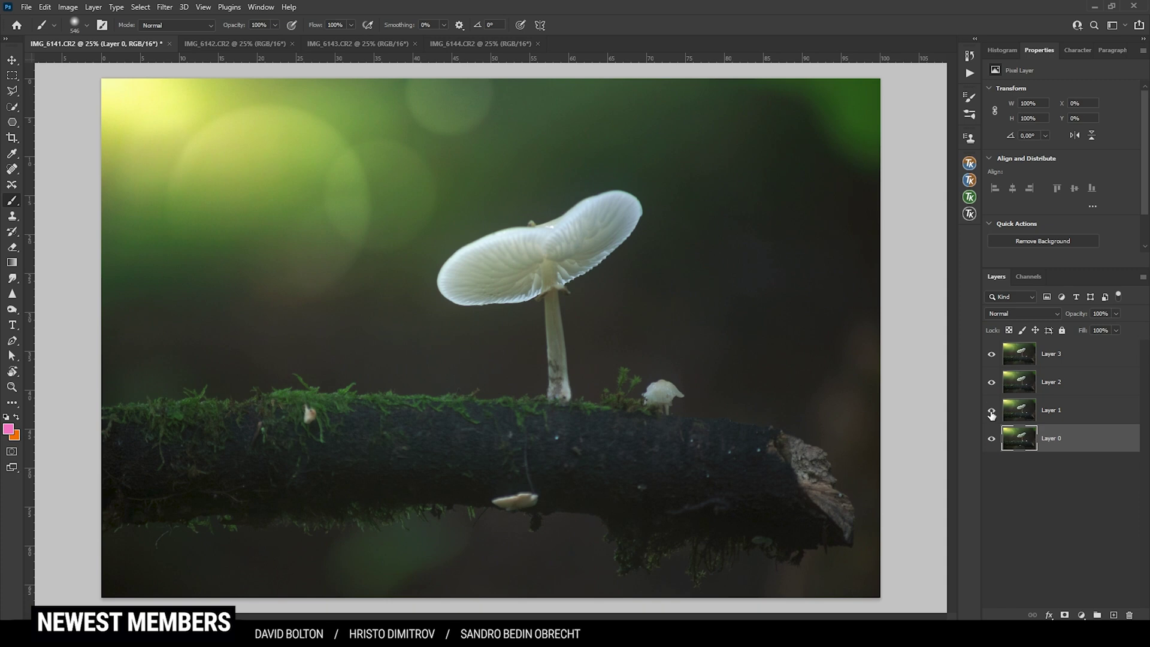
pyautogui.click(991, 411)
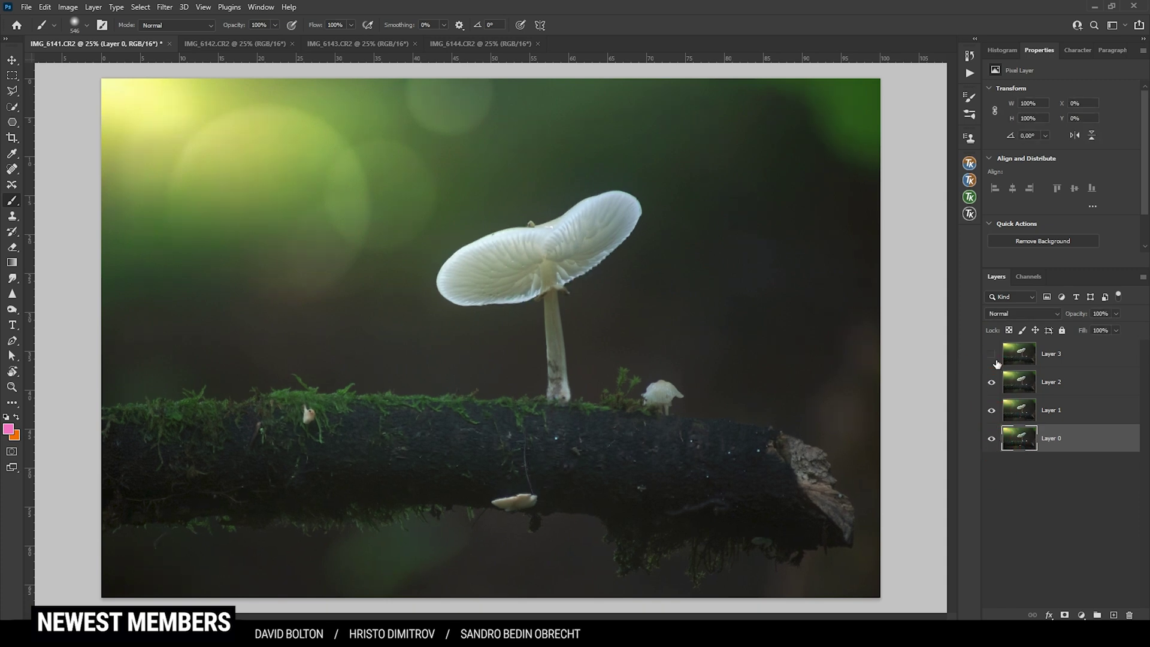
# Auto-align all four layers with the Auto projection and check the alignment by toggling the layers' visibility
pyautogui.keyDown('shift'); pyautogui.click(1057, 358); pyautogui.keyUp('shift')
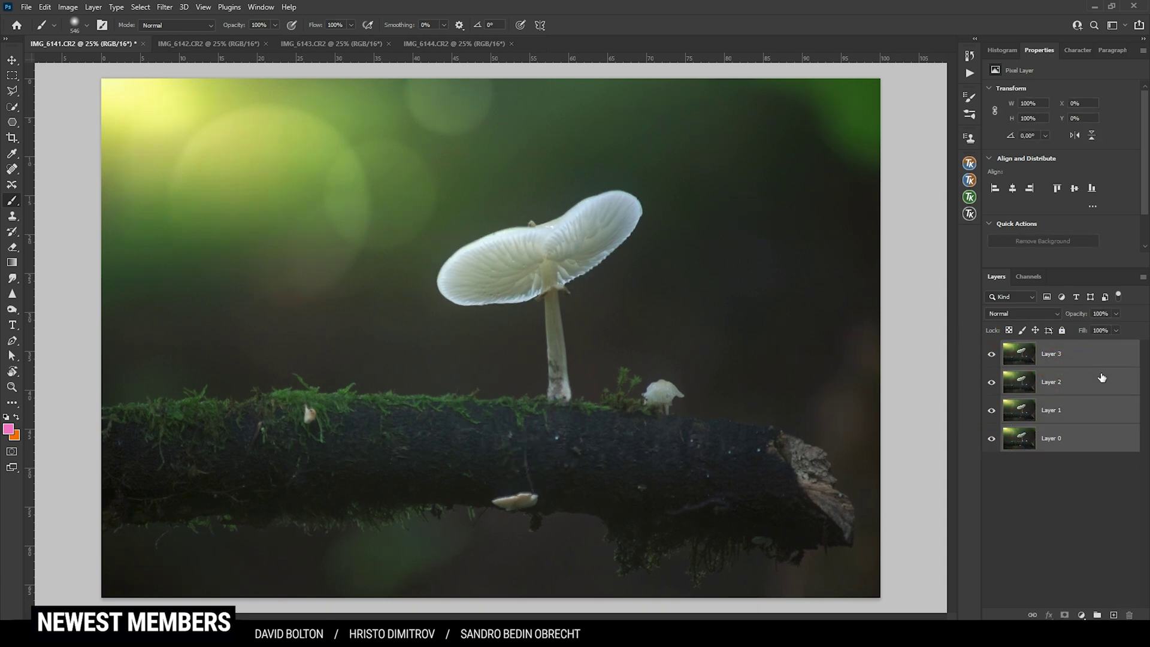
pyautogui.click(47, 8)
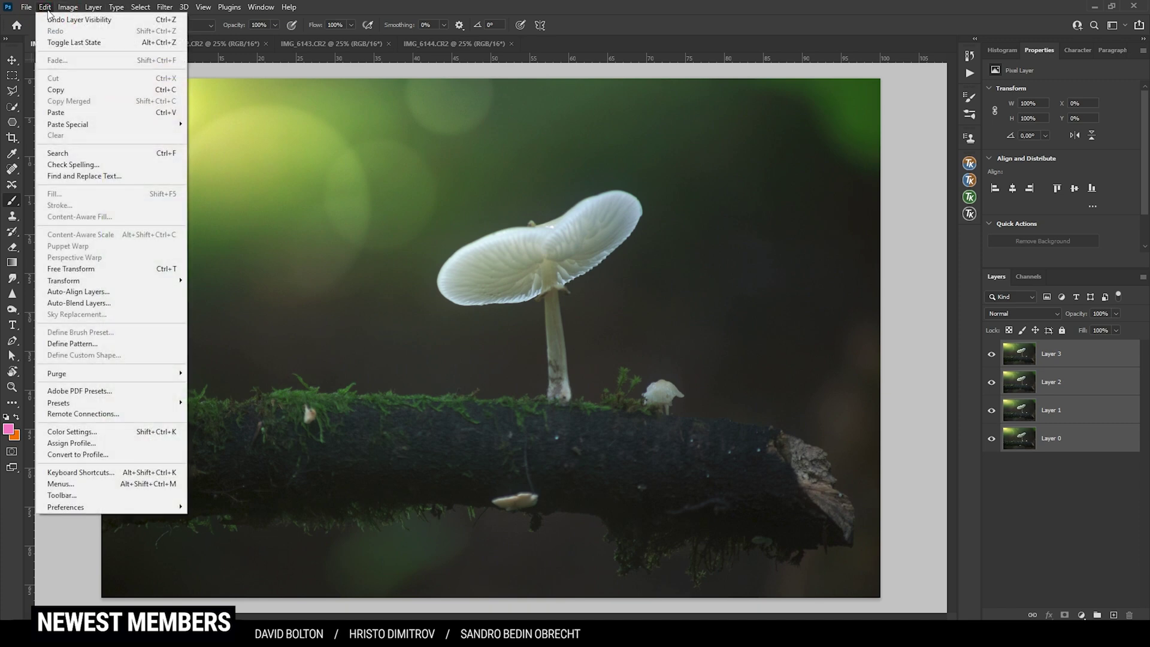
pyautogui.click(134, 292)
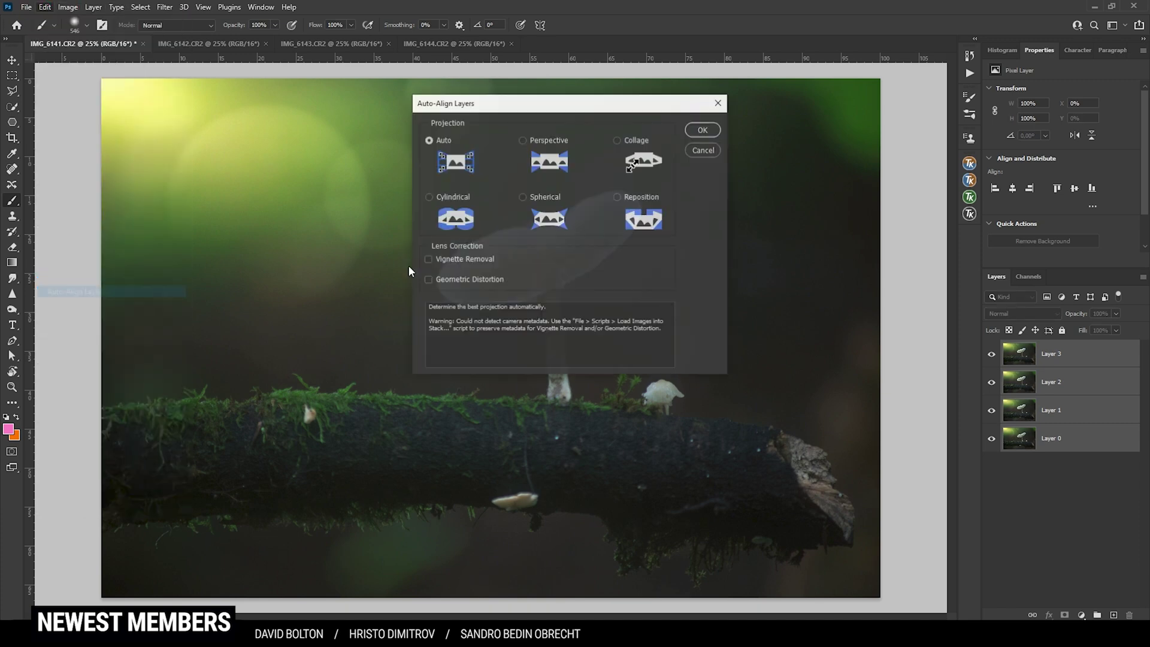
pyautogui.click(704, 130)
pyautogui.click(991, 354)
pyautogui.click(991, 383)
pyautogui.click(991, 411)
pyautogui.click(992, 412)
pyautogui.click(992, 383)
pyautogui.click(992, 354)
# Auto-blend all four layers using Stack Images, with Seamless Tones and Colors and Content Aware Fill Transparent Areas enabled
pyautogui.click(1037, 448)
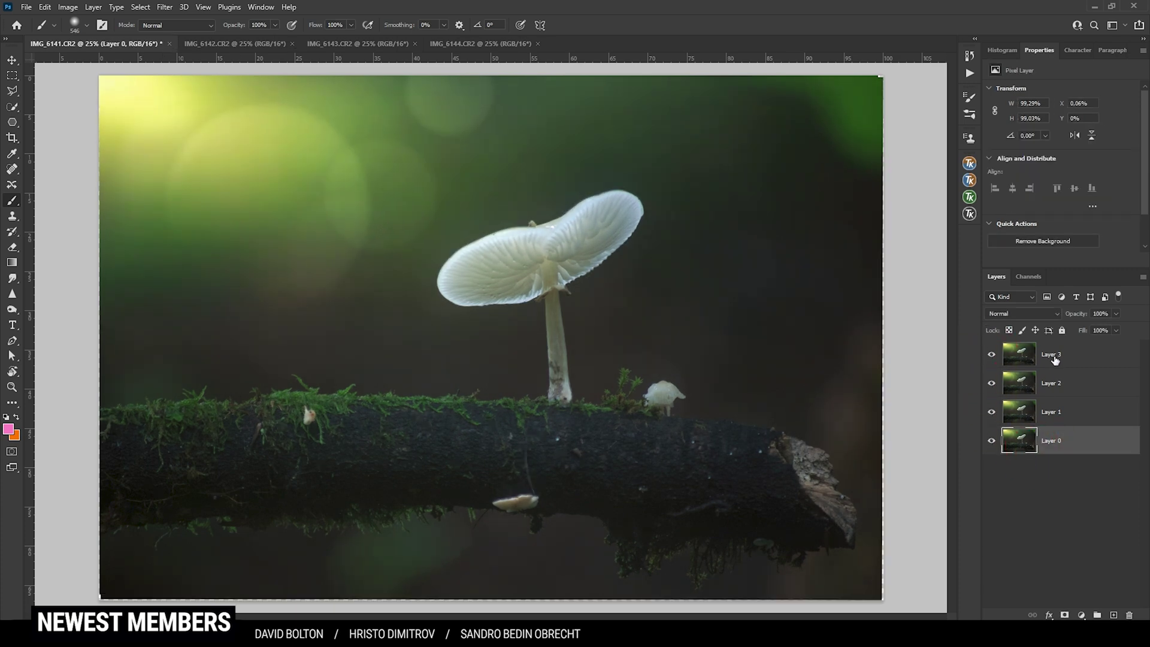
pyautogui.keyDown('shift'); pyautogui.click(1105, 363); pyautogui.keyUp('shift')
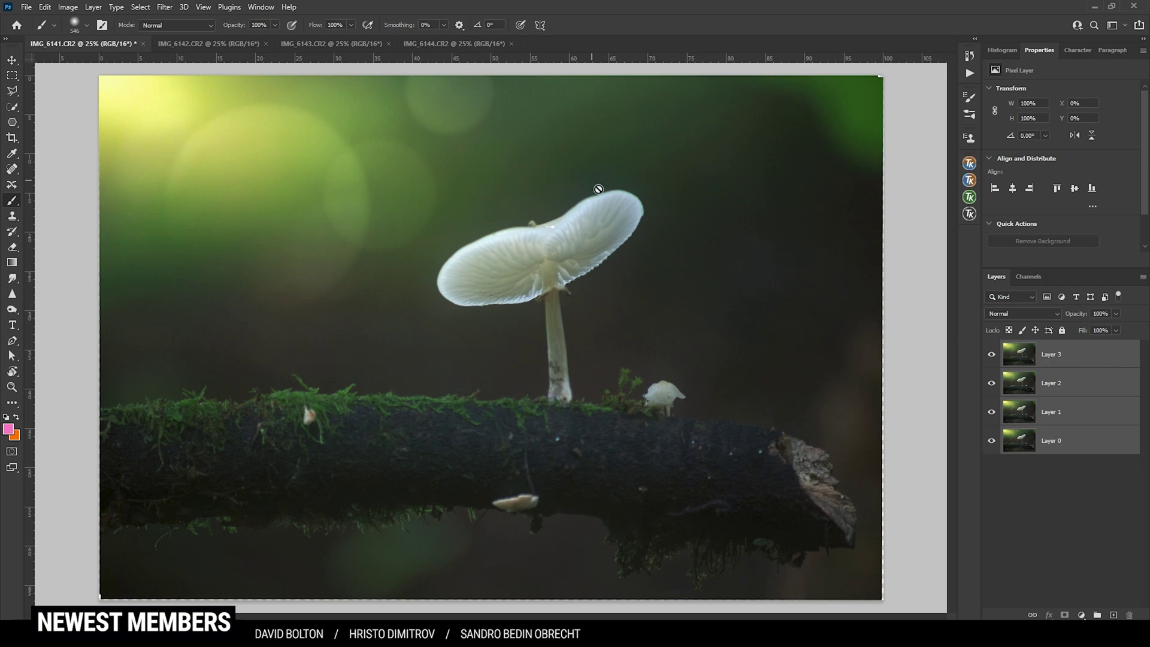
pyautogui.click(45, 7)
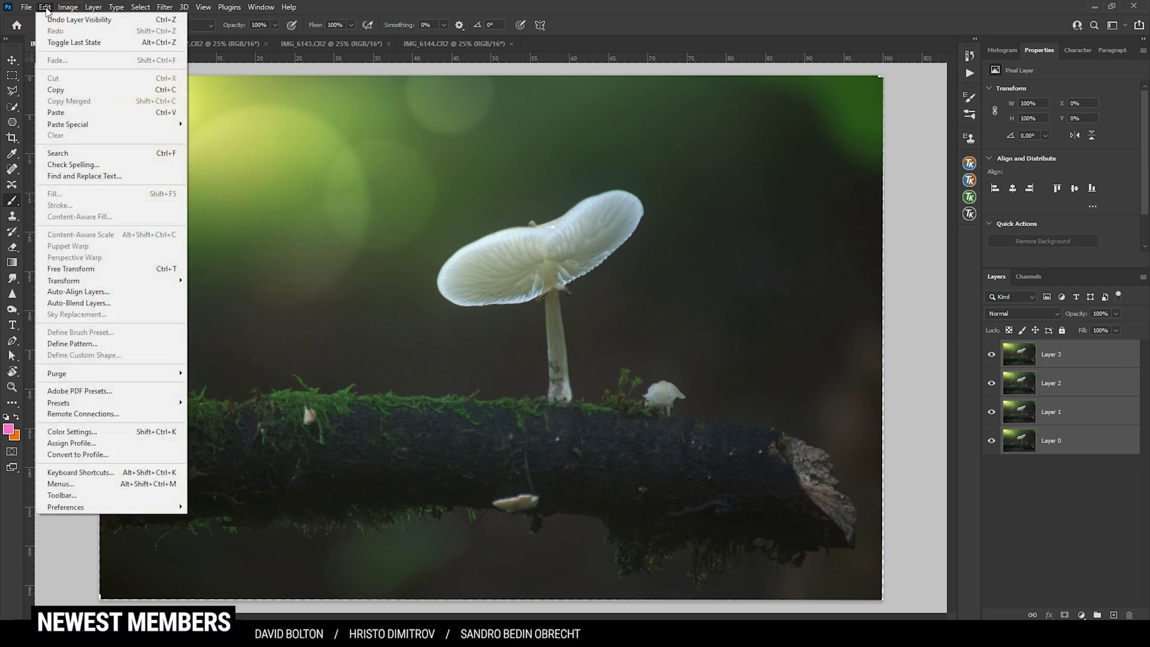
pyautogui.click(116, 304)
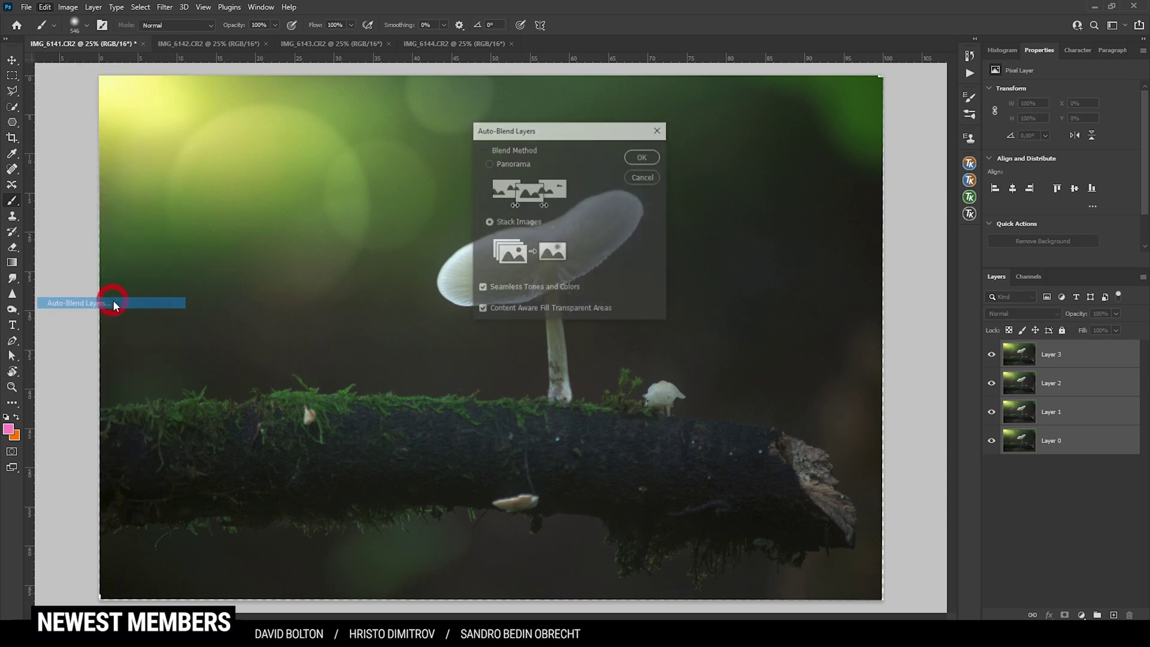
pyautogui.click(642, 156)
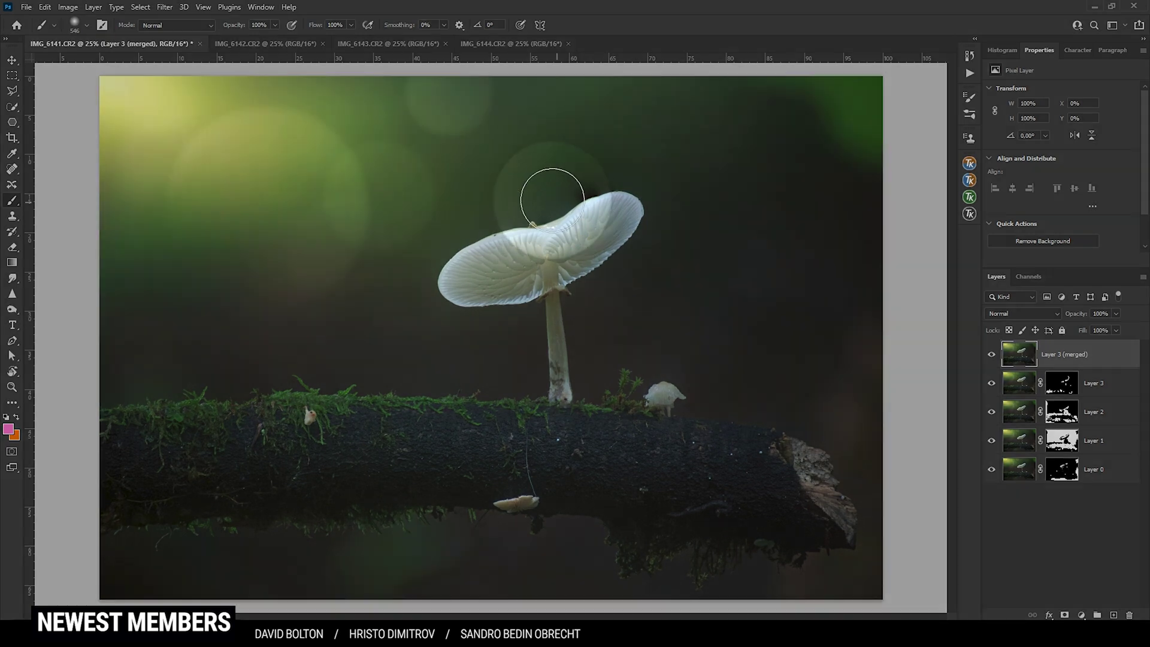
pyautogui.moveTo(550, 188)
pyautogui.mouseDown()
pyautogui.moveTo(610, 190)
pyautogui.moveTo(554, 191)
pyautogui.moveTo(553, 208)
pyautogui.moveTo(614, 181)
pyautogui.moveTo(581, 213)
pyautogui.mouseUp()
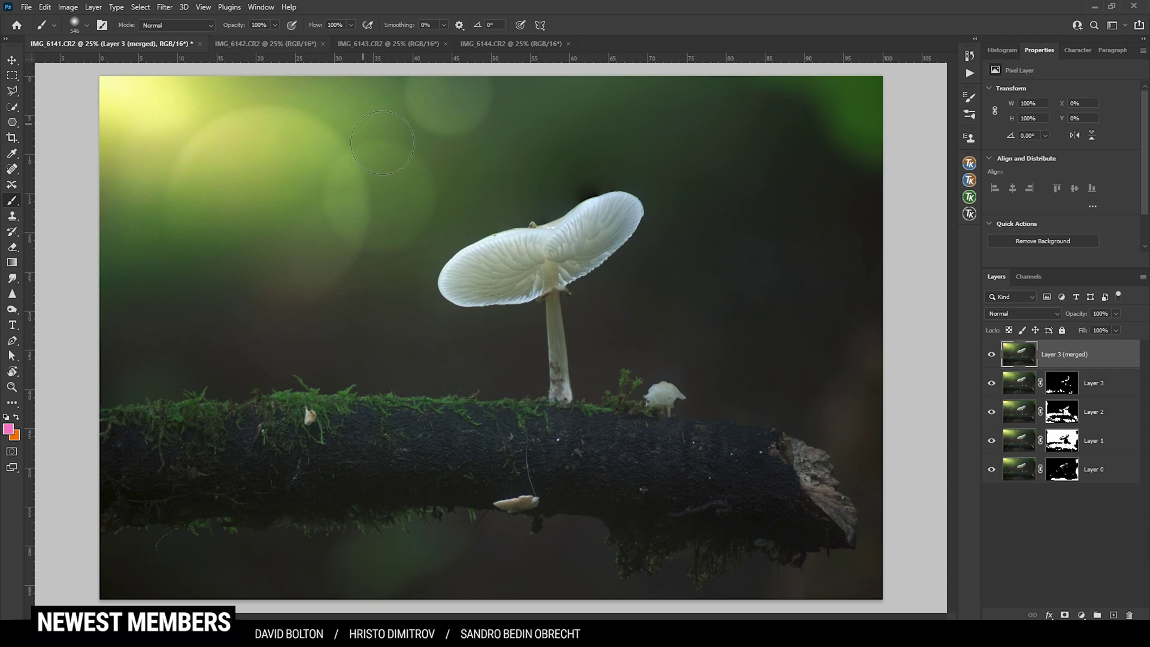
# Copy the IMG_6142 frame into the IMG_6141 document as a new top layer and lower its opacity to 65%
pyautogui.click(262, 44)
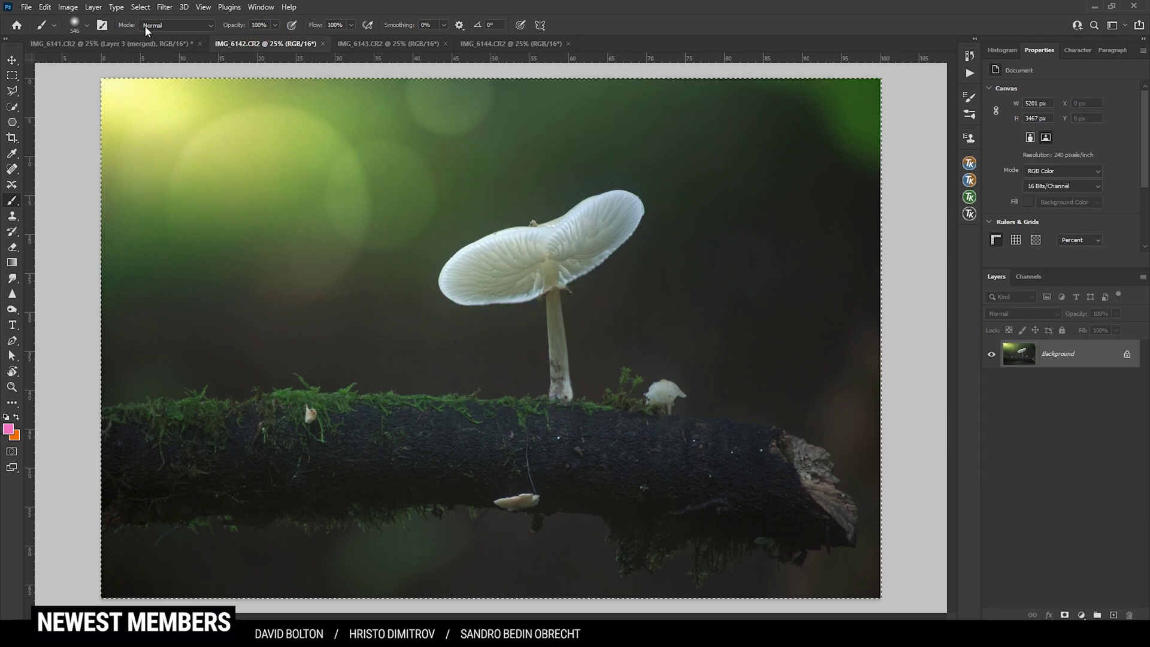
pyautogui.click(155, 42)
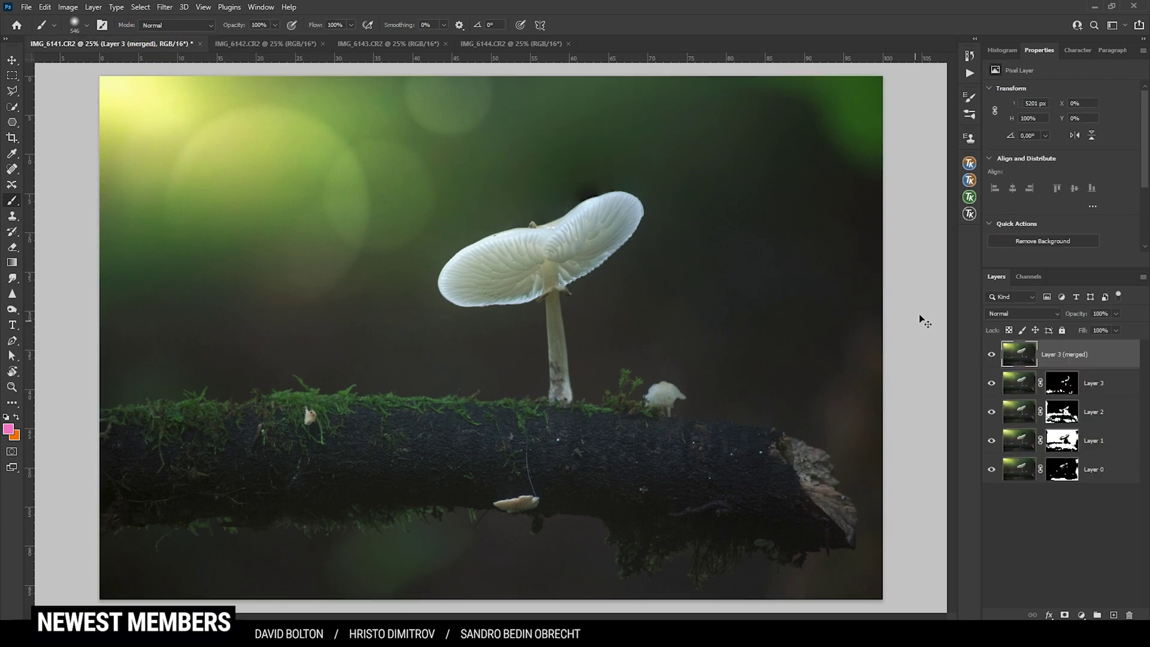
pyautogui.press('v')
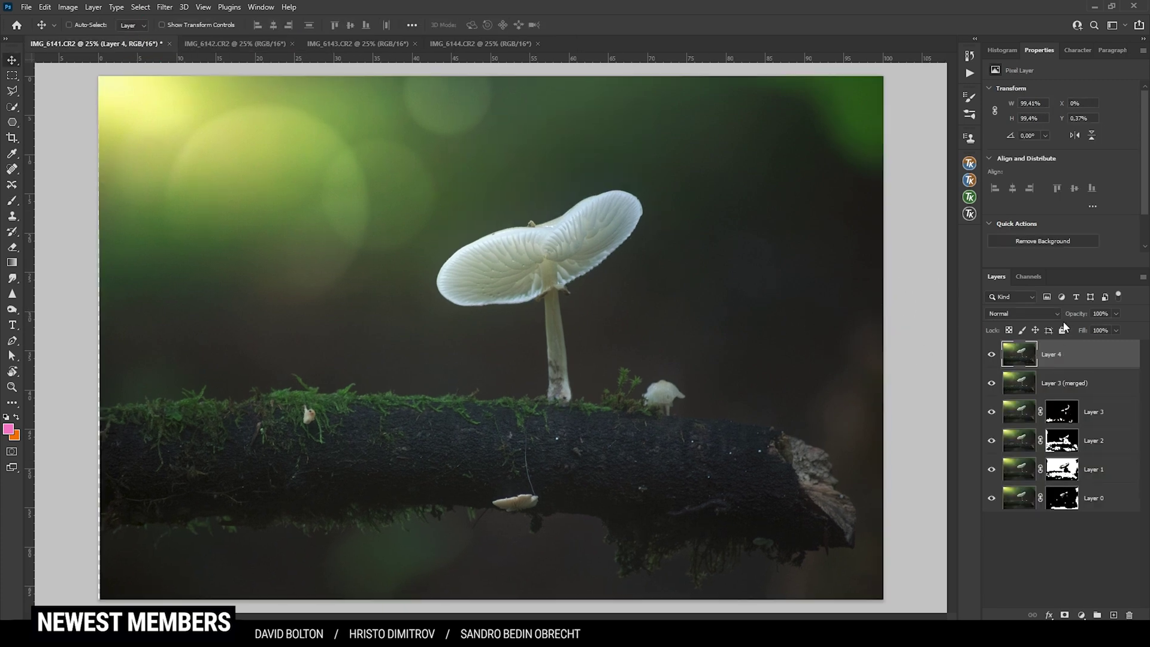
pyautogui.click(1096, 359)
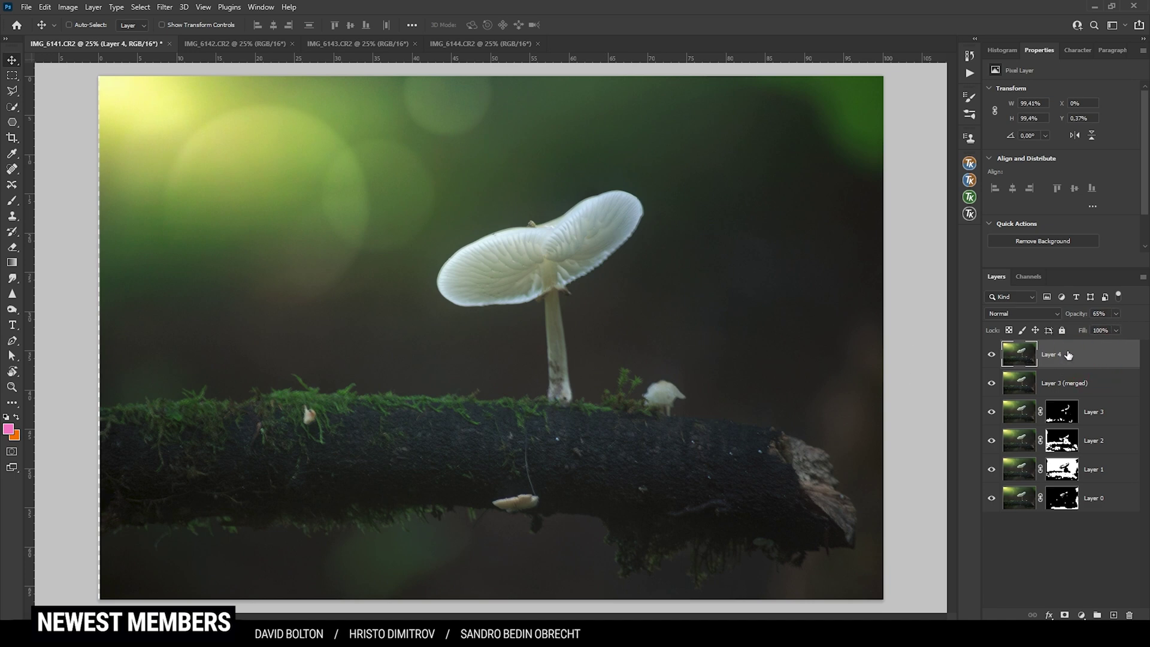
# Nudge Layer 4 down and right to line up its mushroom with the merged layer, and restore its opacity to 100%
pyautogui.press('Up')
pyautogui.press('Up')
pyautogui.press('Up')
pyautogui.press('Up')
pyautogui.press('Down')
pyautogui.press('Down')
pyautogui.press('Down')
pyautogui.press('Down')
pyautogui.press('Down')
pyautogui.press('Down')
pyautogui.press('Down')
pyautogui.press('Down')
pyautogui.press('Down')
pyautogui.press('Down')
pyautogui.press('Down')
pyautogui.press('Down')
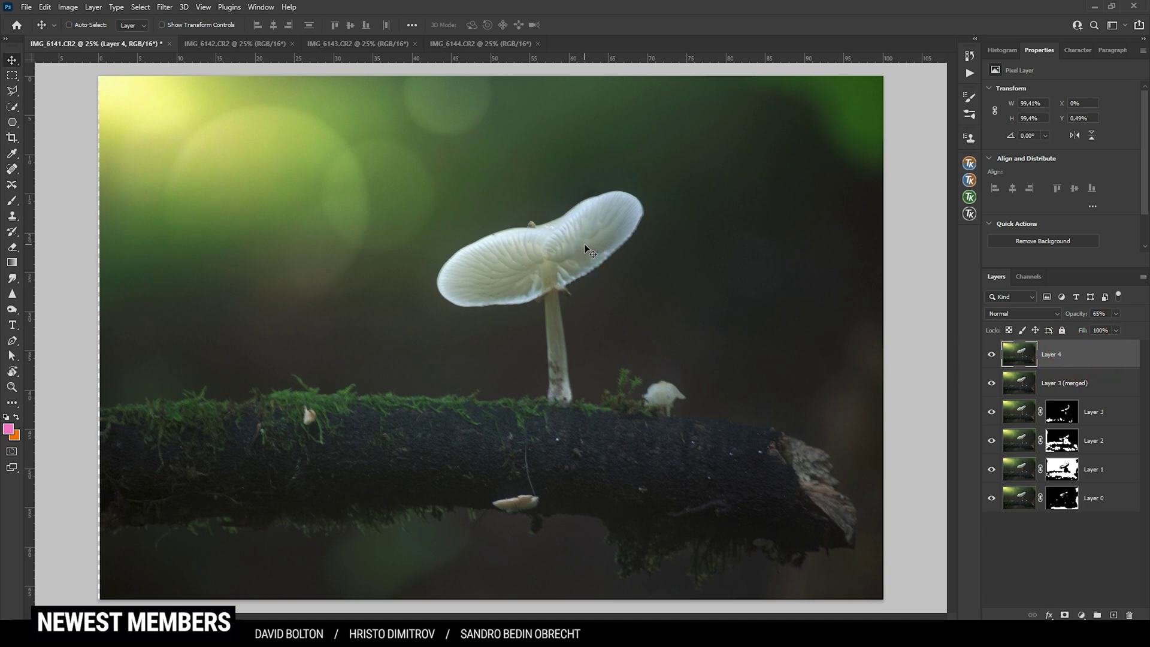
pyautogui.press('Right')
pyautogui.press('Right')
pyautogui.press('Right')
pyautogui.press('Right')
pyautogui.press('Right')
pyautogui.press('Right')
pyautogui.press('Right')
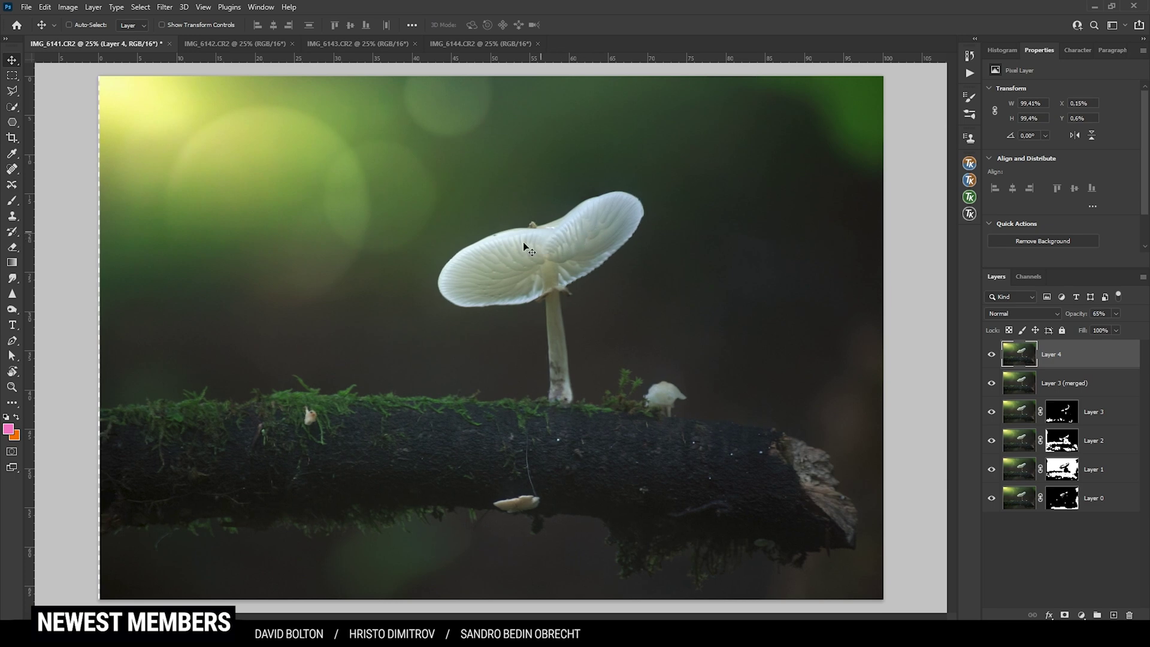
pyautogui.moveTo(1116, 326); pyautogui.dragTo(1137, 327)
# Add a black mask to Layer 4 and paint white over the dark smudge along the mushroom cap's upper edge
pyautogui.keyDown('alt'); pyautogui.click(1065, 615); pyautogui.keyUp('alt')
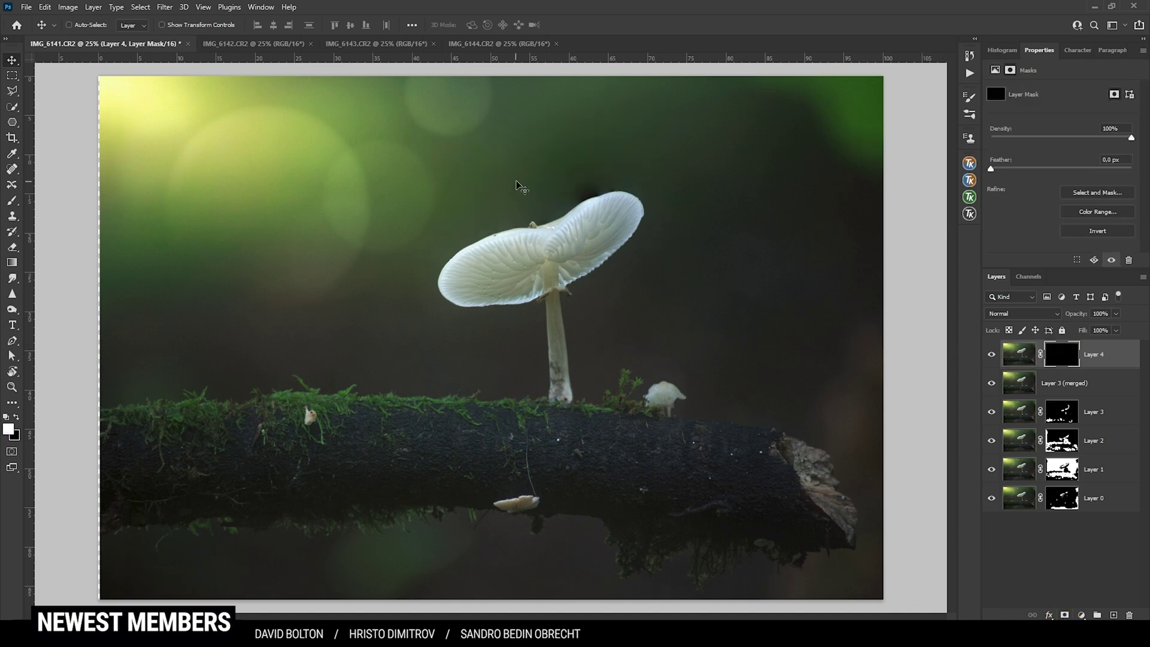
pyautogui.press('b')
pyautogui.moveTo(477, 217); pyautogui.dragTo(468, 215)
pyautogui.moveTo(574, 208)
pyautogui.mouseDown()
pyautogui.moveTo(590, 191)
pyautogui.moveTo(566, 198)
pyautogui.moveTo(584, 191)
pyautogui.moveTo(581, 217)
pyautogui.moveTo(548, 211)
pyautogui.moveTo(629, 193)
pyautogui.mouseUp()
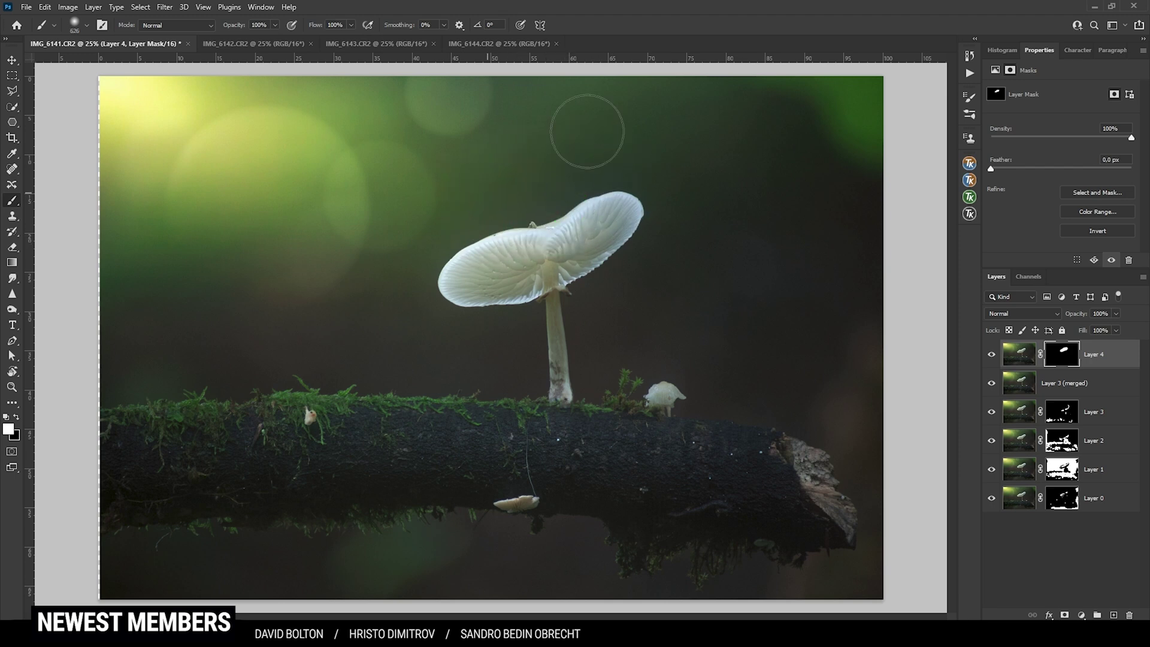
# Toggle Layer 4's visibility to compare the area above the mushroom cap with and without the retouch
pyautogui.click(991, 354)
pyautogui.click(992, 354)
pyautogui.click(992, 354)
pyautogui.click(991, 354)
pyautogui.click(990, 355)
pyautogui.click(989, 357)
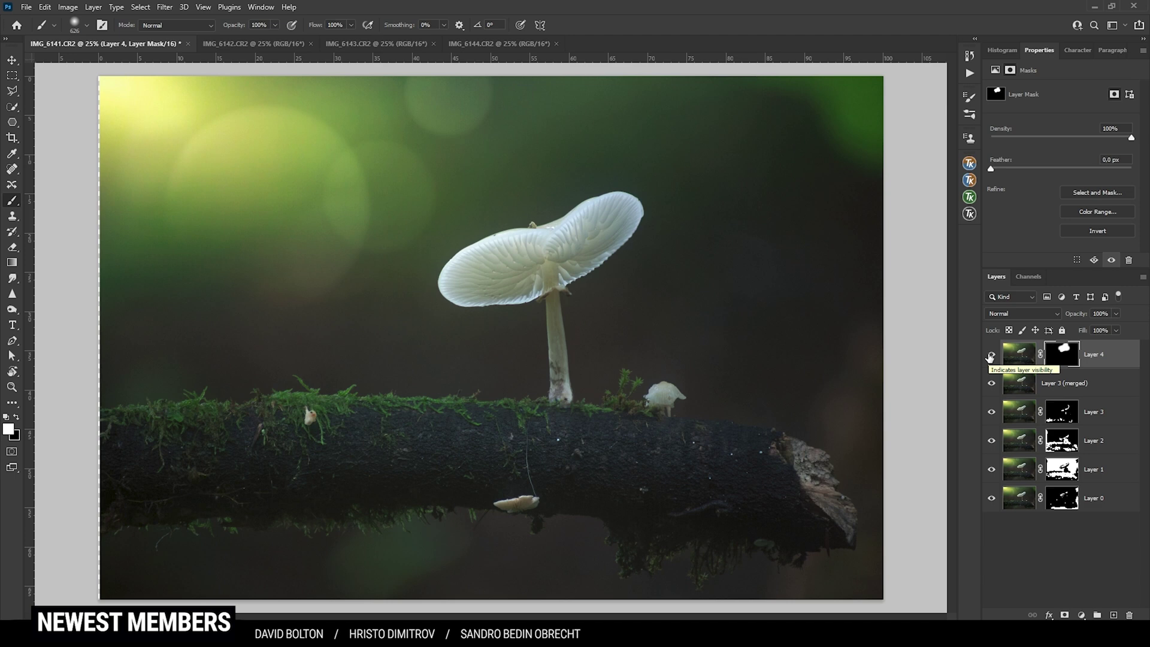
# Crop the canvas slightly inward to trim the uneven borders around the image
pyautogui.press('c')
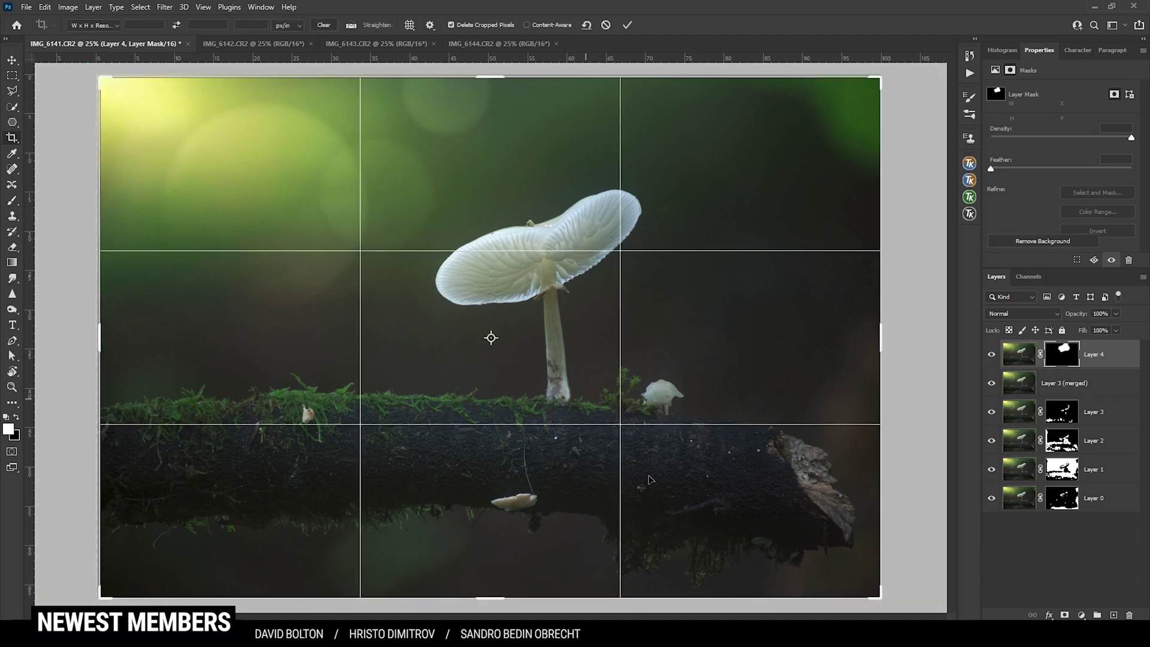
pyautogui.moveTo(878, 596); pyautogui.dragTo(870, 591)
pyautogui.press('Return')
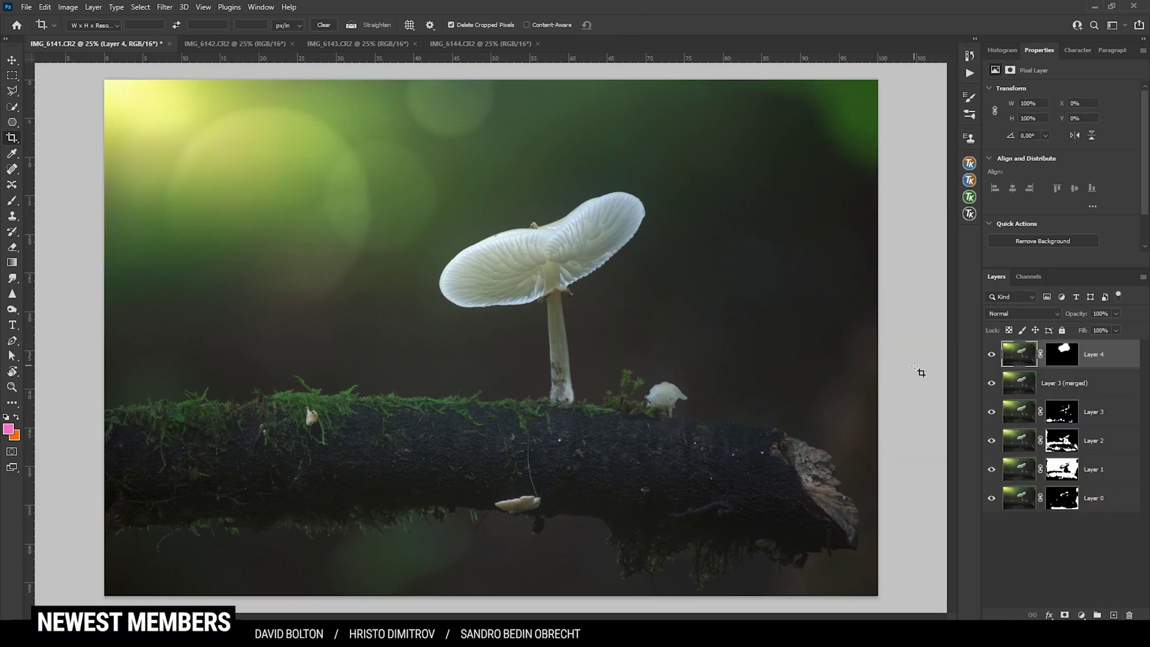